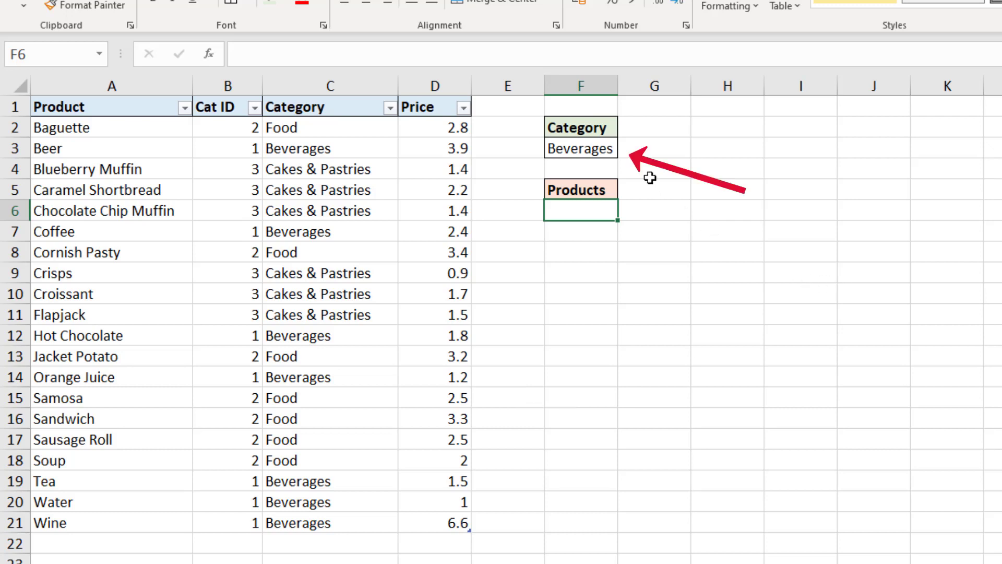
Step: Choose Food as the category in cell F3
{"action": "left_click", "coordinate": [617, 154]}
{"action": "left_click", "coordinate": [625, 152]}
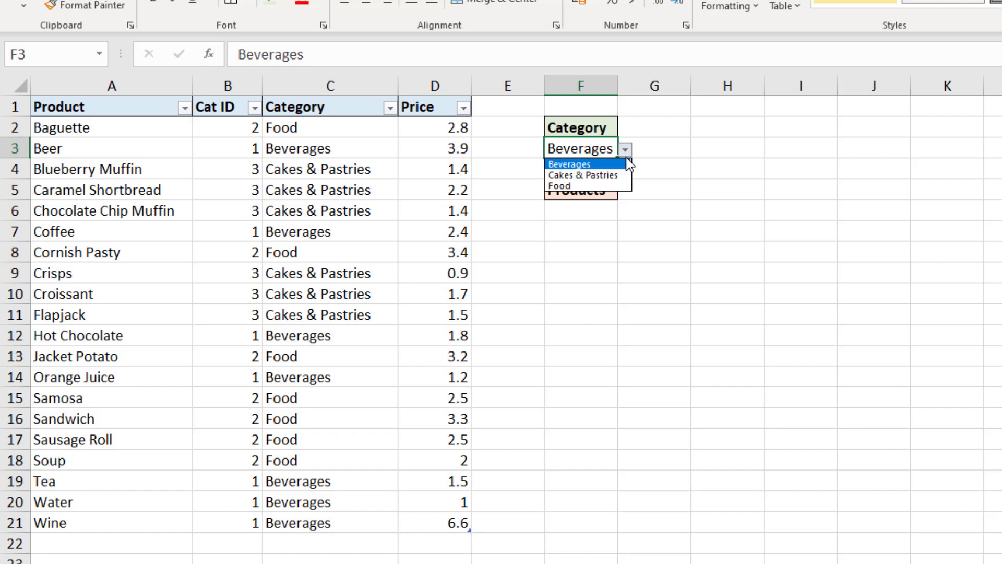
{"action": "left_click", "coordinate": [619, 185]}
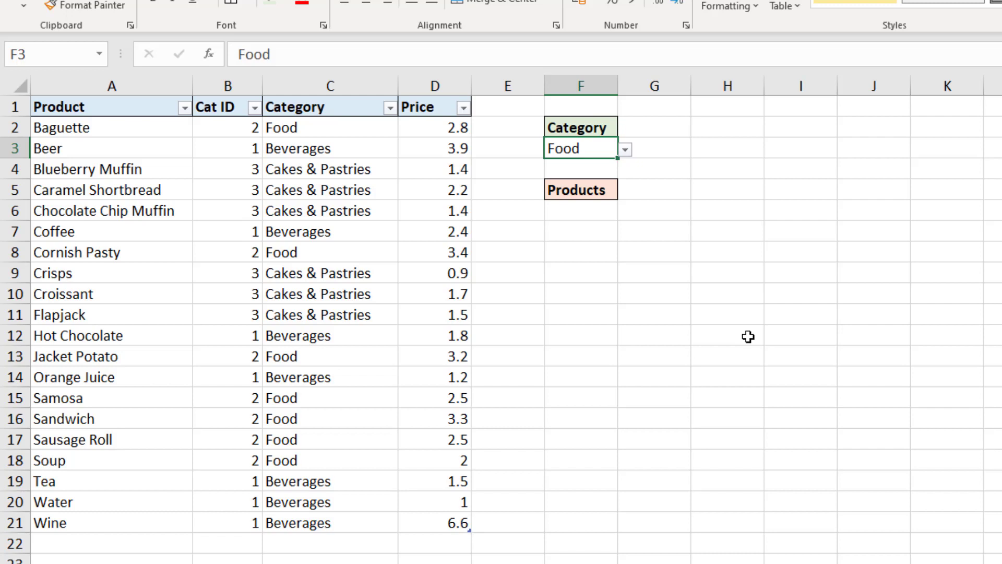
Step: Start an IF formula across the range F6:F25 under the Products heading
{"action": "key", "text": "Down"}
{"action": "key", "text": "Down"}
{"action": "key", "text": "Down"}
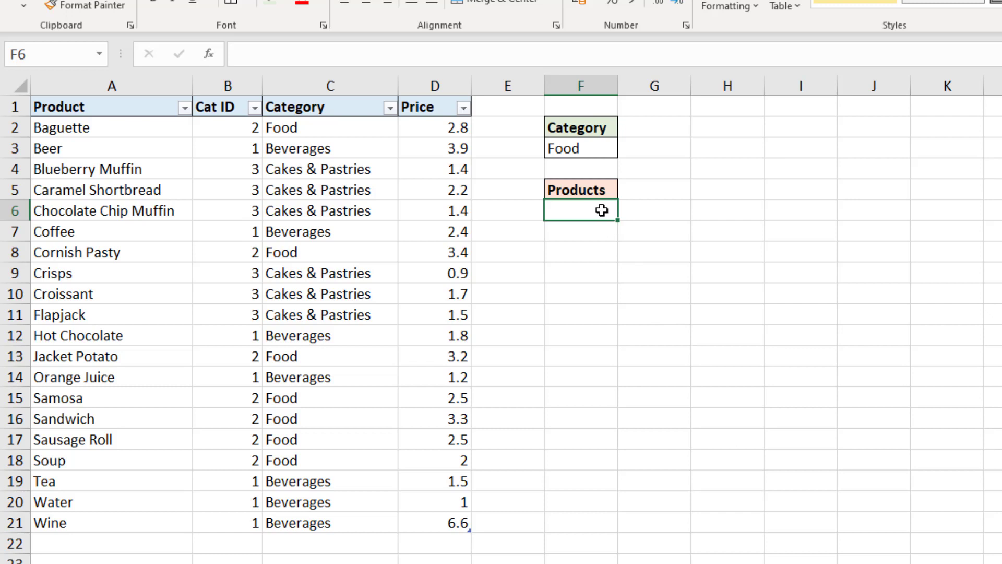
{"action": "left_click_drag", "start_coordinate": [602, 210], "coordinate": [589, 481]}
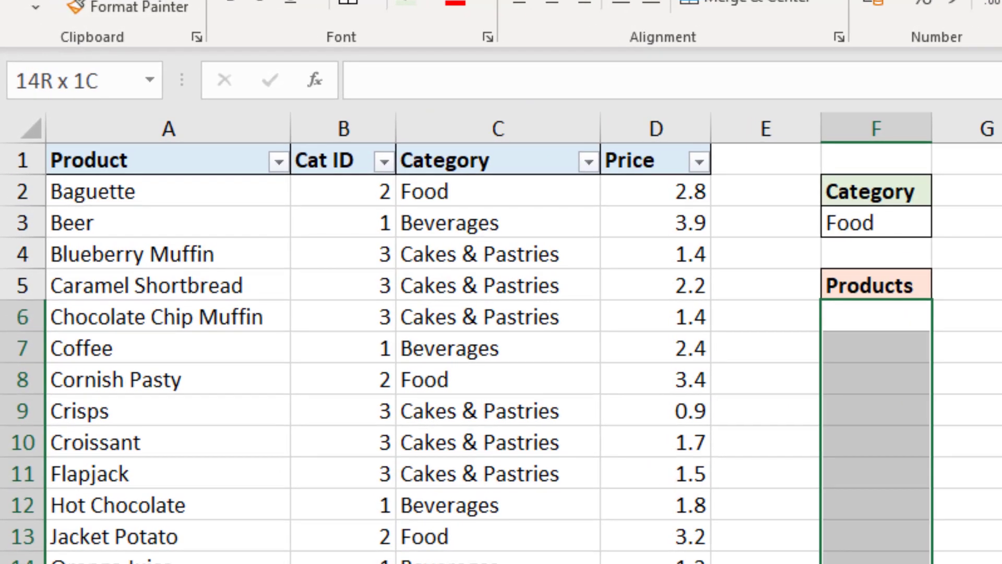
{"action": "left_click_drag", "start_coordinate": [884, 559], "coordinate": [885, 563]}
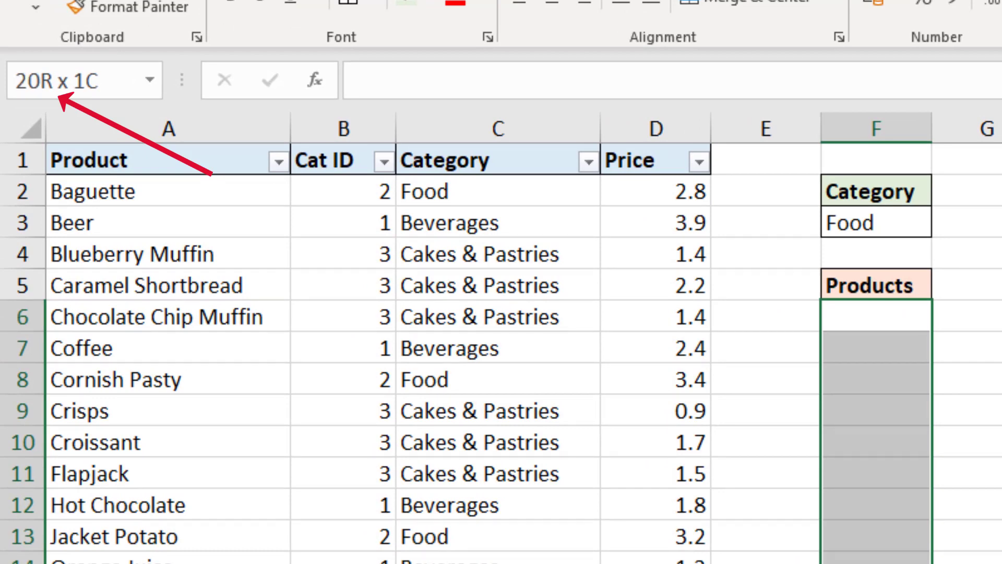
{"action": "left_click_drag", "start_coordinate": [885, 563], "coordinate": [885, 563]}
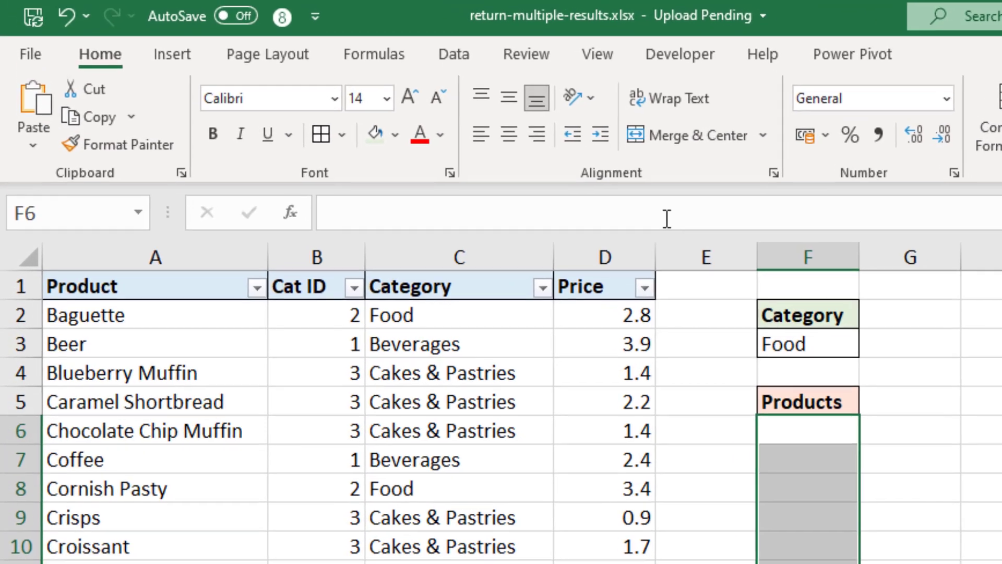
{"action": "left_click", "coordinate": [413, 48]}
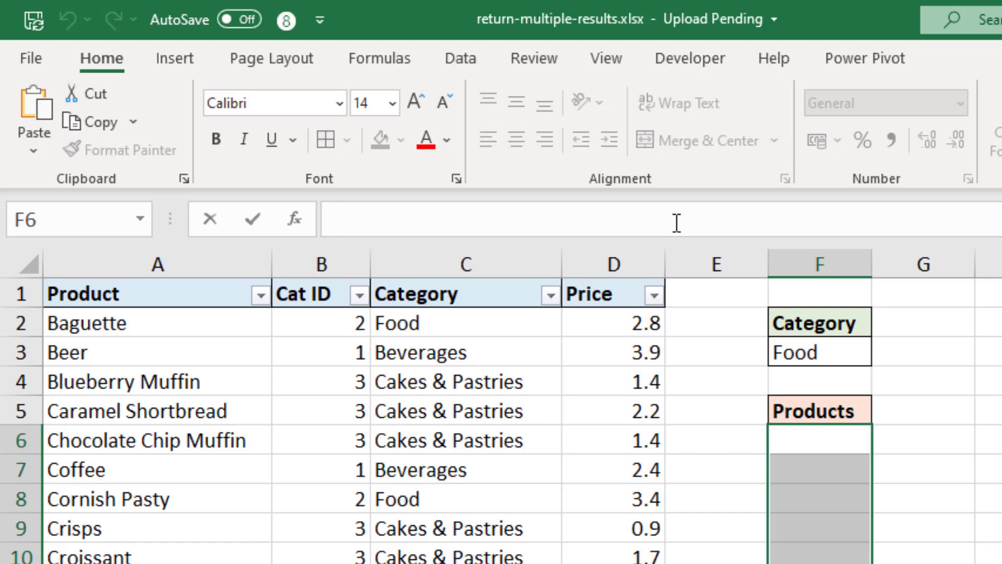
{"action": "type", "text": "=if("}
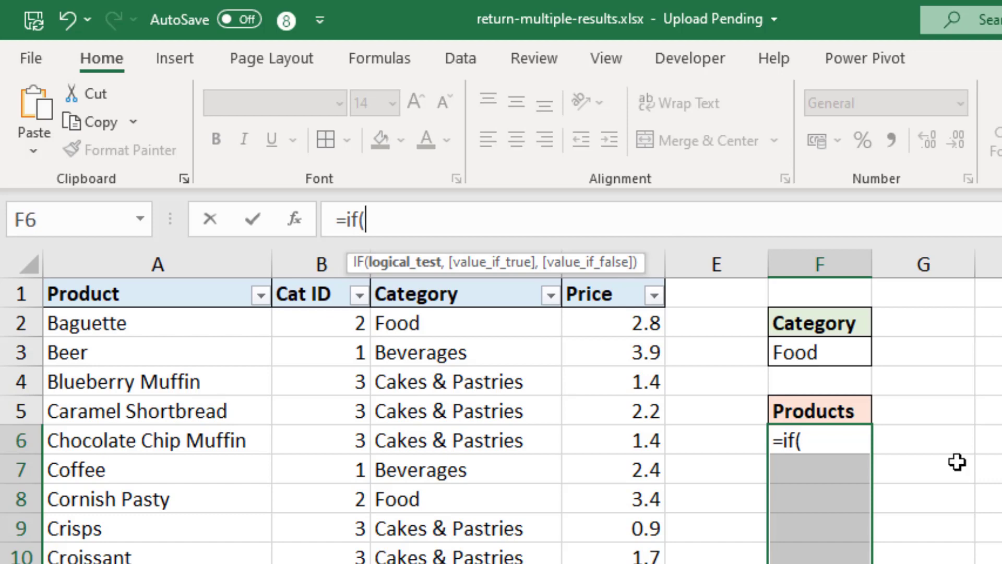
Step: Enter products[Category]=F3 as the logical test of the IF function
{"action": "type", "text": "pro"}
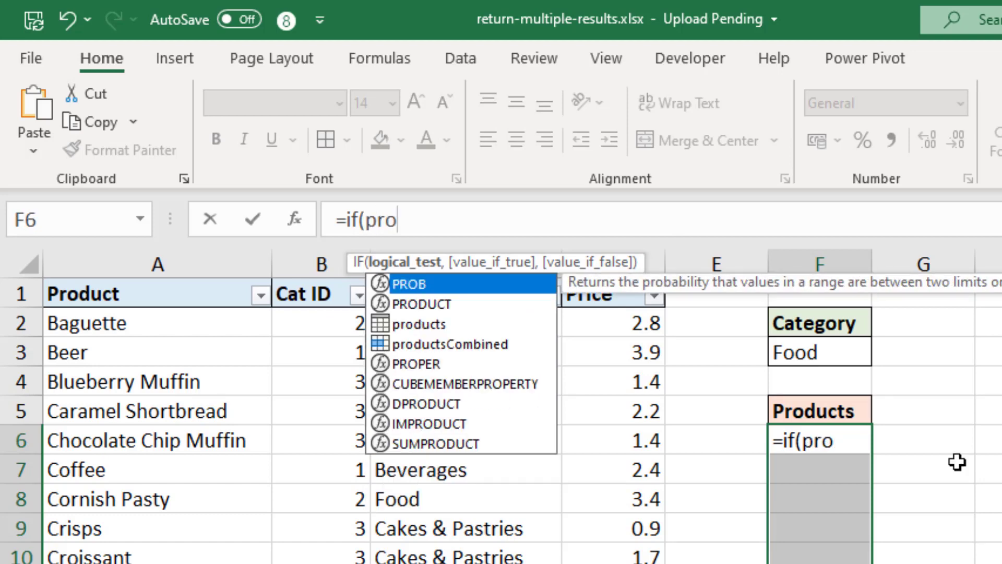
{"action": "key", "text": "Down"}
{"action": "key", "text": "Down"}
{"action": "key", "text": "Tab"}
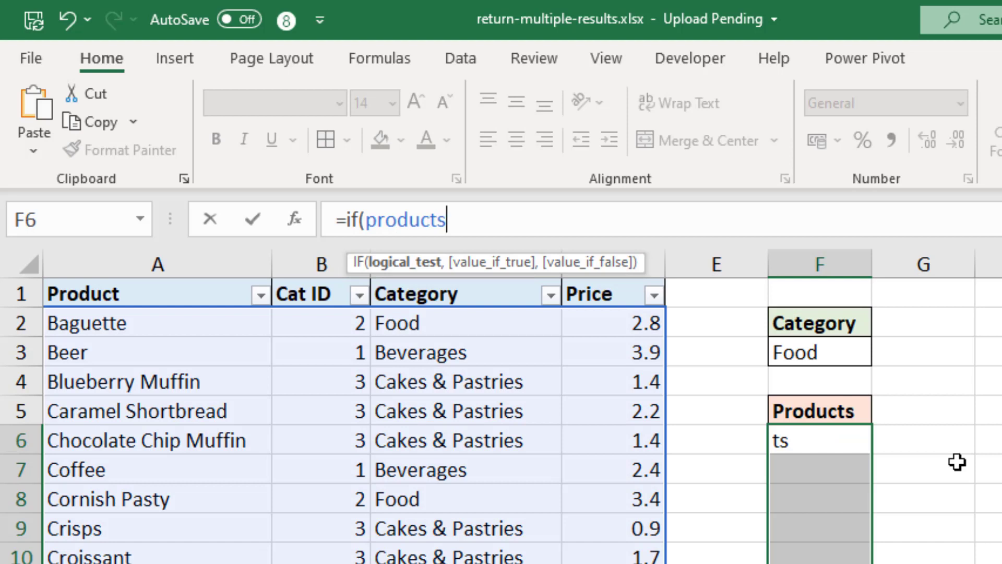
{"action": "type", "text": "["}
{"action": "key", "text": "Down"}
{"action": "key", "text": "Down"}
{"action": "key", "text": "Down"}
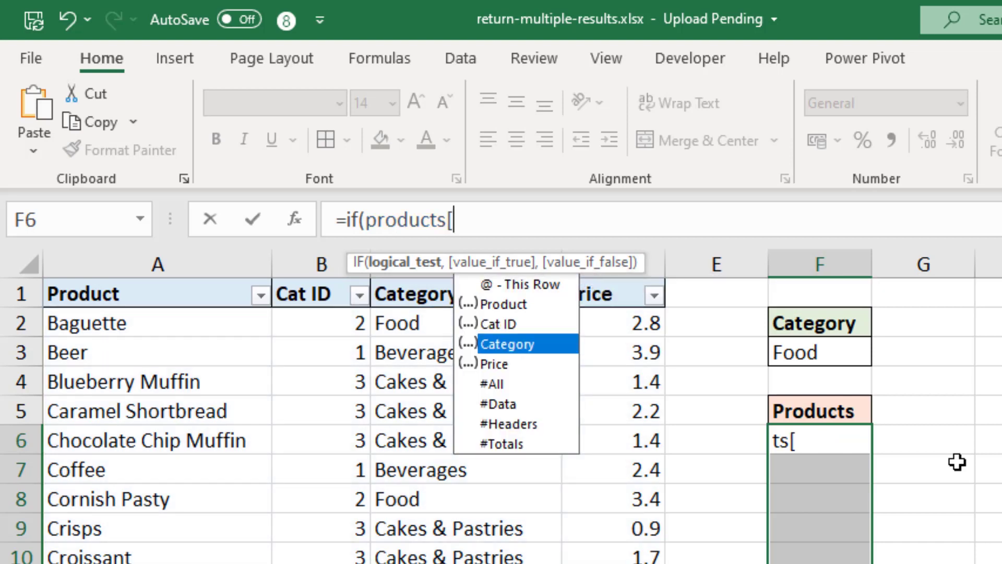
{"action": "key", "text": "Tab"}
{"action": "type", "text": "]="}
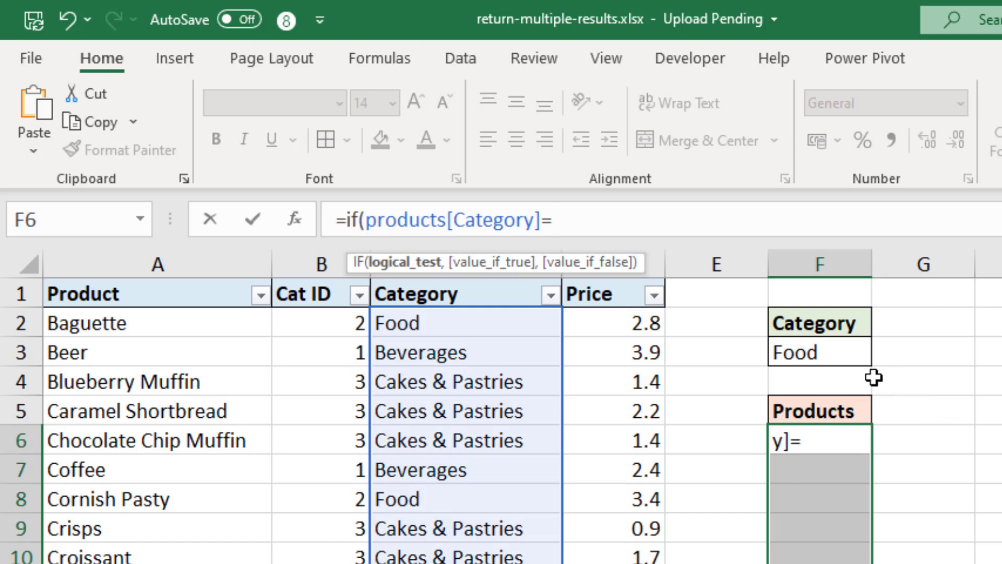
{"action": "left_click", "coordinate": [853, 360]}
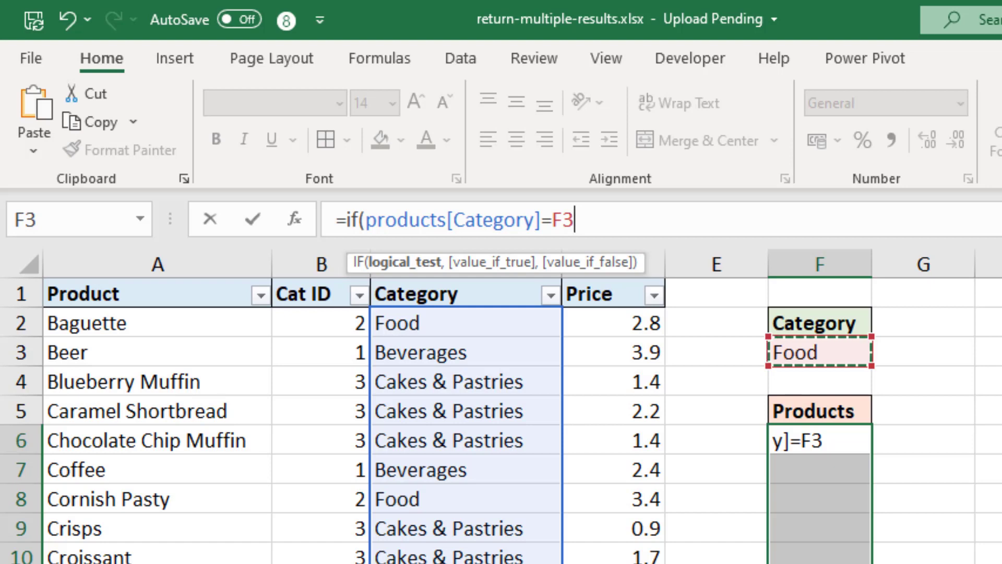
{"action": "type", "text": ","}
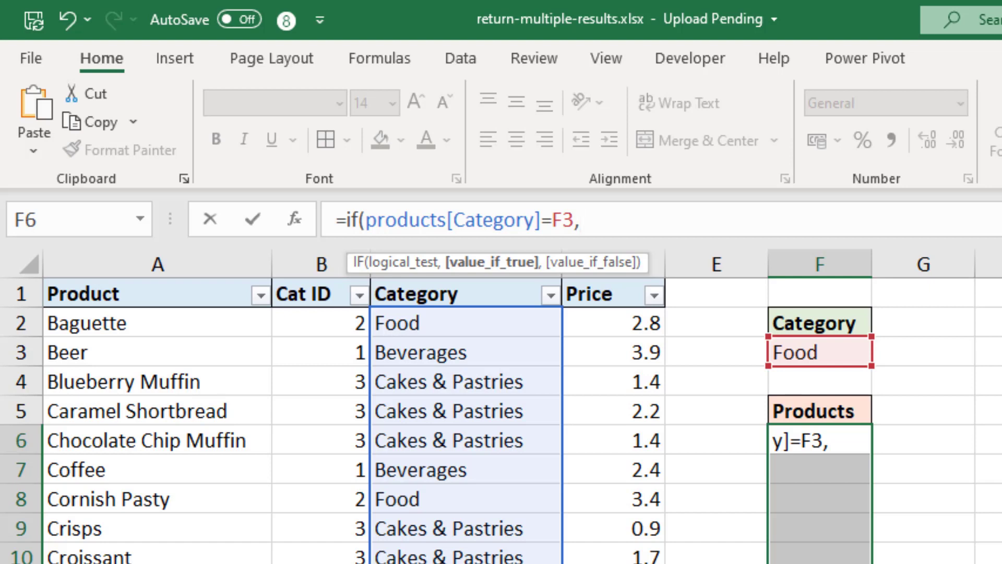
Step: Enter ROW(products[Product])-1 as the IF function's value if true
{"action": "type", "text": "row"}
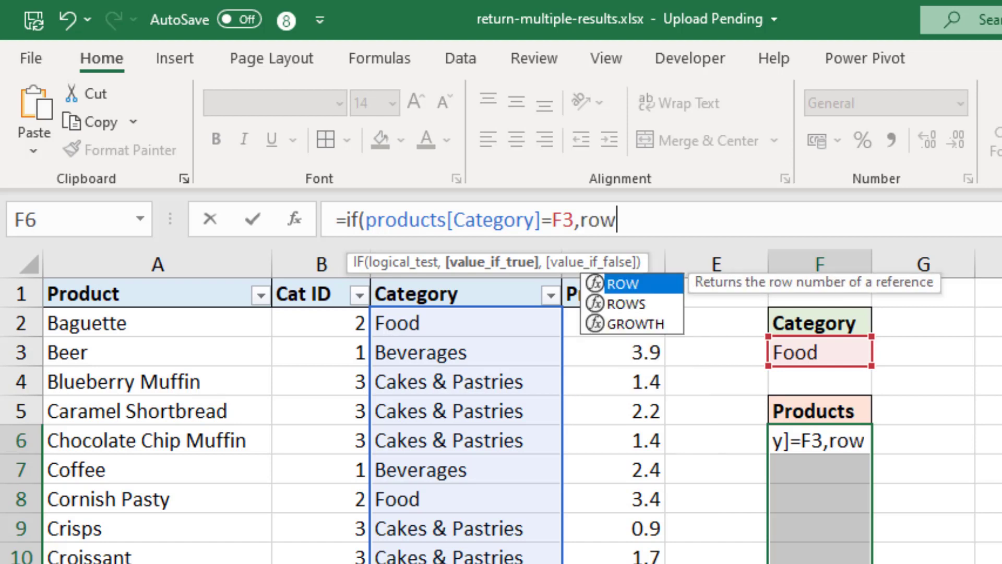
{"action": "type", "text": "("}
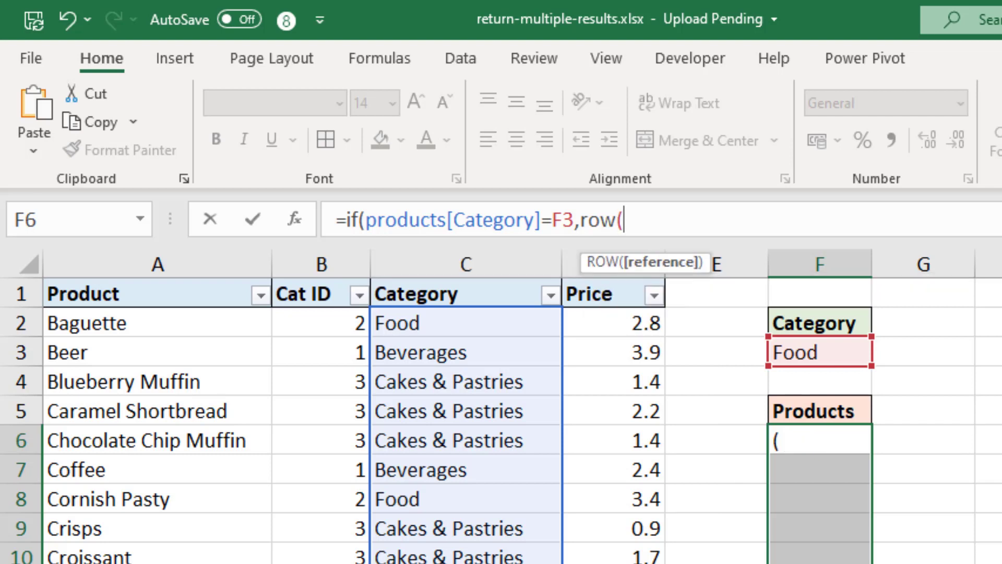
{"action": "type", "text": "pro"}
{"action": "key", "text": "Down"}
{"action": "key", "text": "Down"}
{"action": "key", "text": "Tab"}
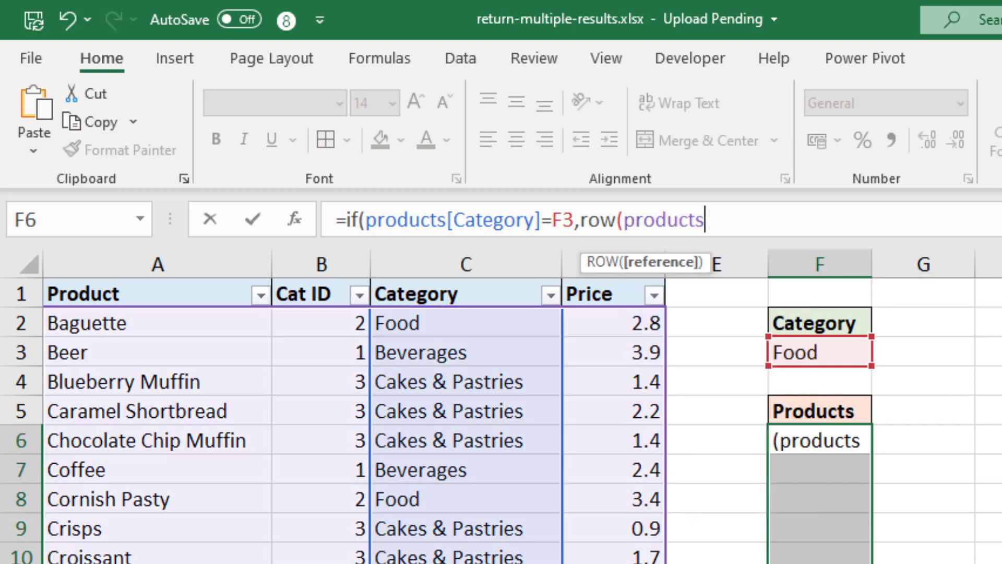
{"action": "type", "text": "["}
{"action": "key", "text": "Down"}
{"action": "key", "text": "Tab"}
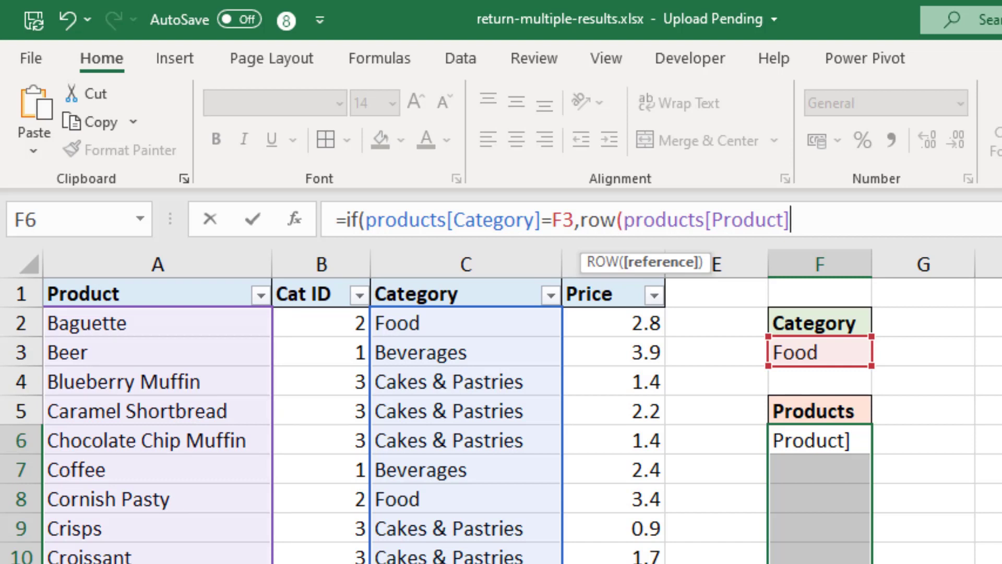
{"action": "type", "text": ")-1"}
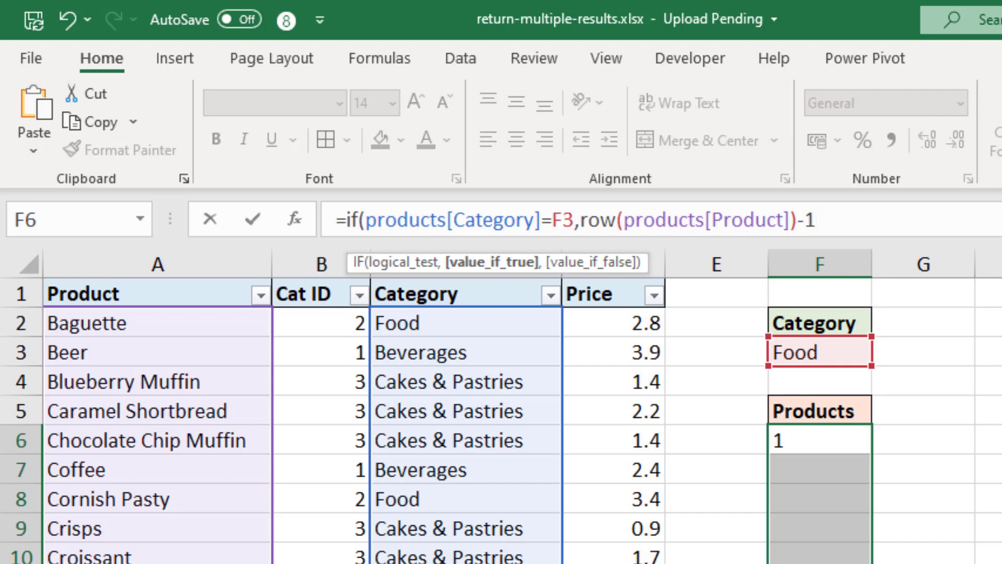
Step: Use an empty string "" as the IF function's value if false and commit it as an array formula
{"action": "type", "text": ","}
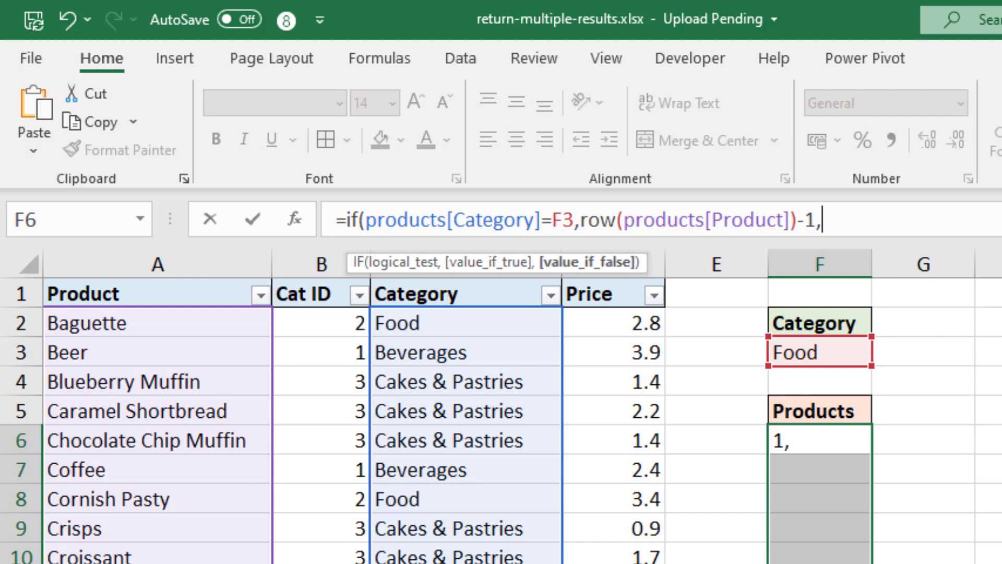
{"action": "type", "text": "\"\")"}
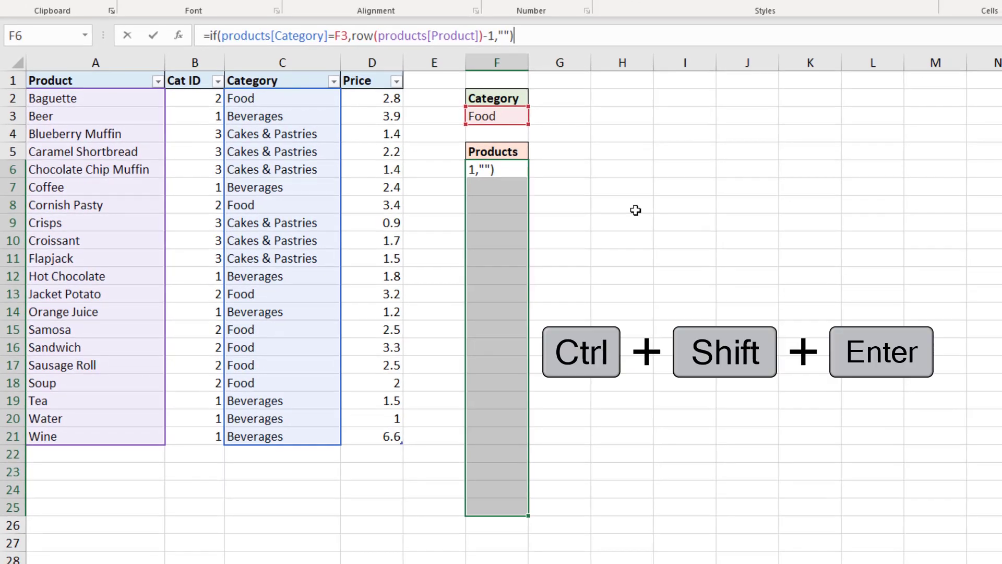
{"action": "key", "text": "ctrl+shift+Return"}
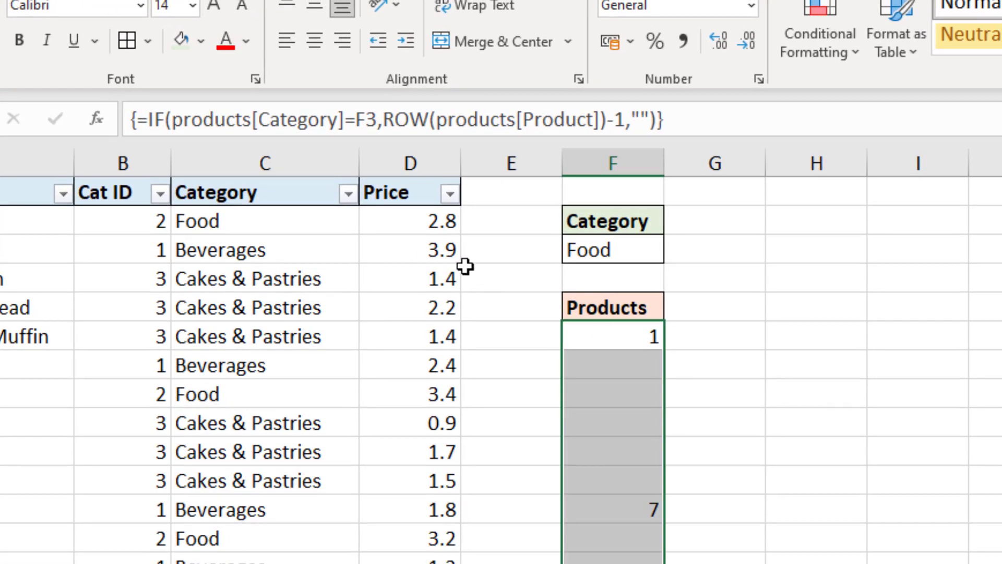
Step: Wrap the IF array formula in a SMALL function, using the IF result as its array argument
{"action": "left_click", "coordinate": [150, 120]}
{"action": "type", "text": "small"}
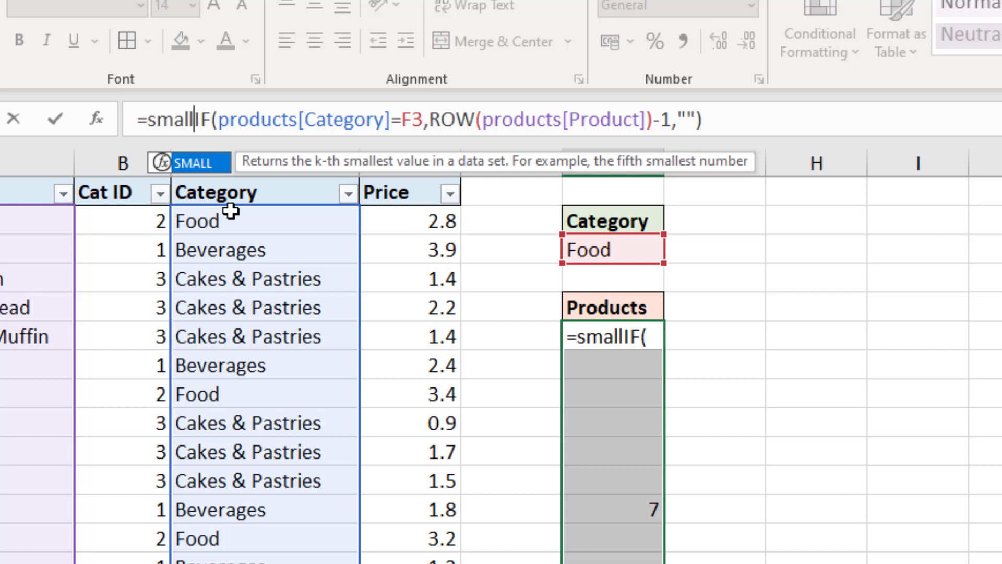
{"action": "type", "text": "("}
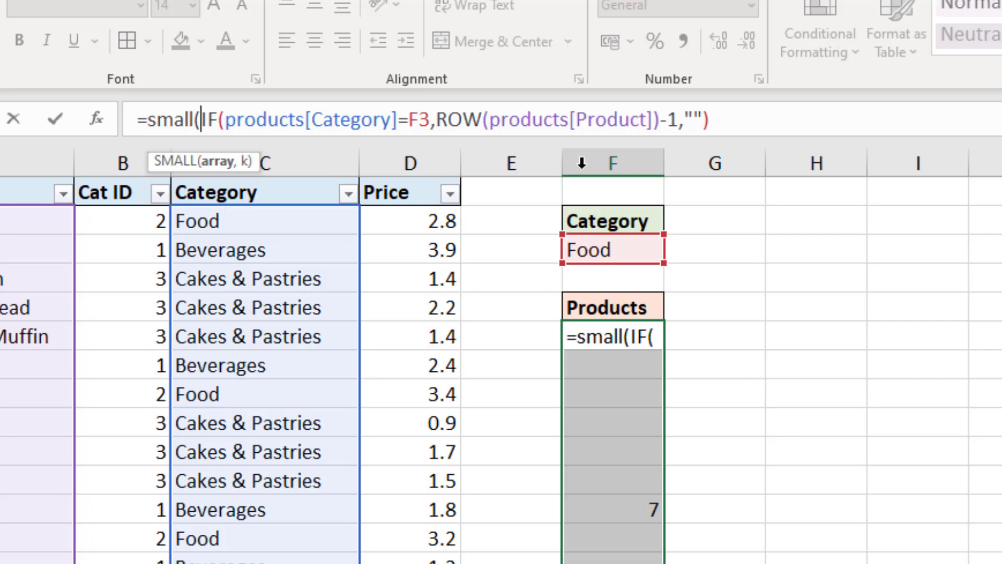
{"action": "left_click", "coordinate": [755, 124]}
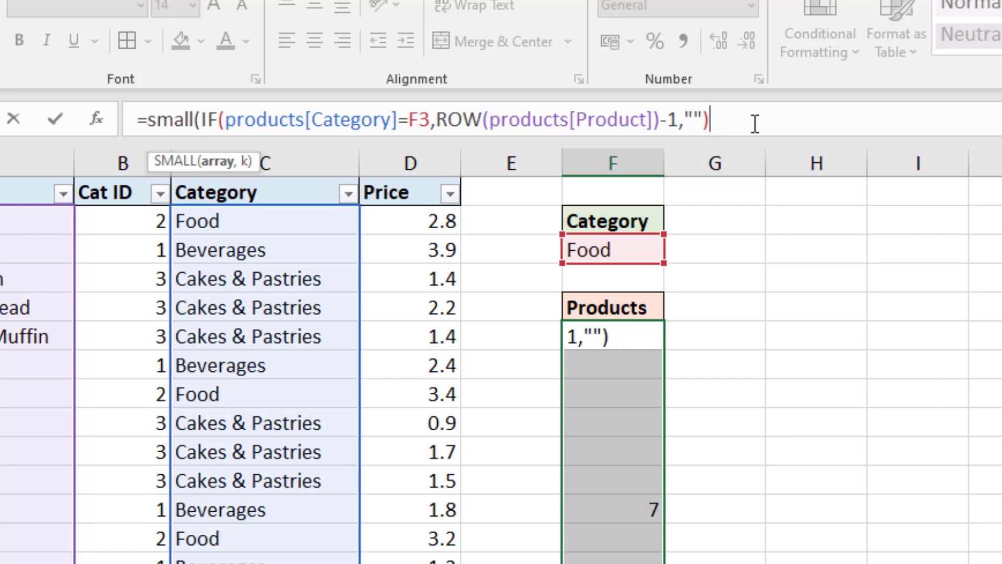
{"action": "type", "text": ","}
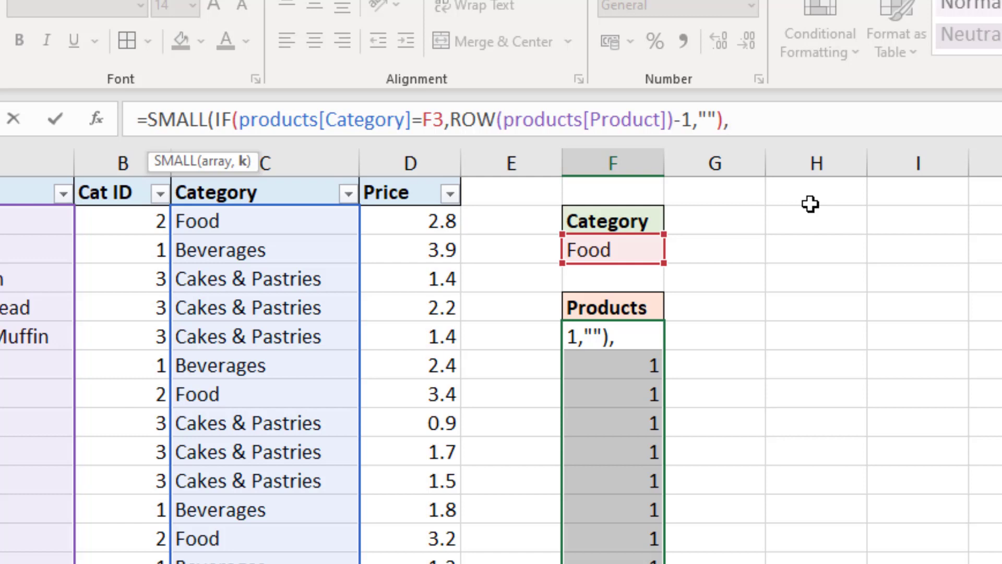
Step: Reuse a copy of ROW(products[Product])-1 as SMALL's k argument and commit the array formula
{"action": "left_click_drag", "start_coordinate": [451, 120], "coordinate": [693, 119]}
{"action": "key", "text": "ctrl+c"}
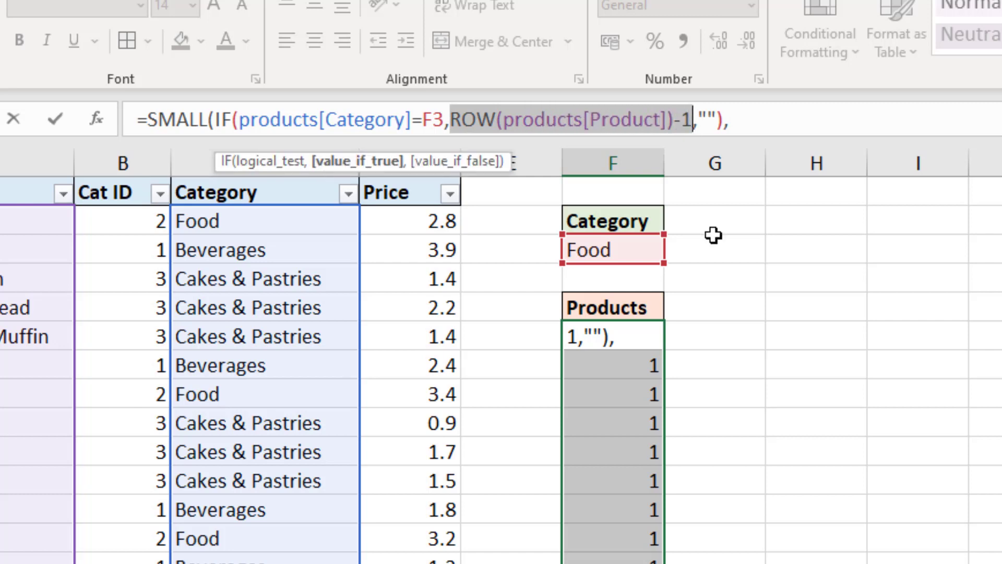
{"action": "left_click", "coordinate": [763, 115]}
{"action": "key", "text": "ctrl+v"}
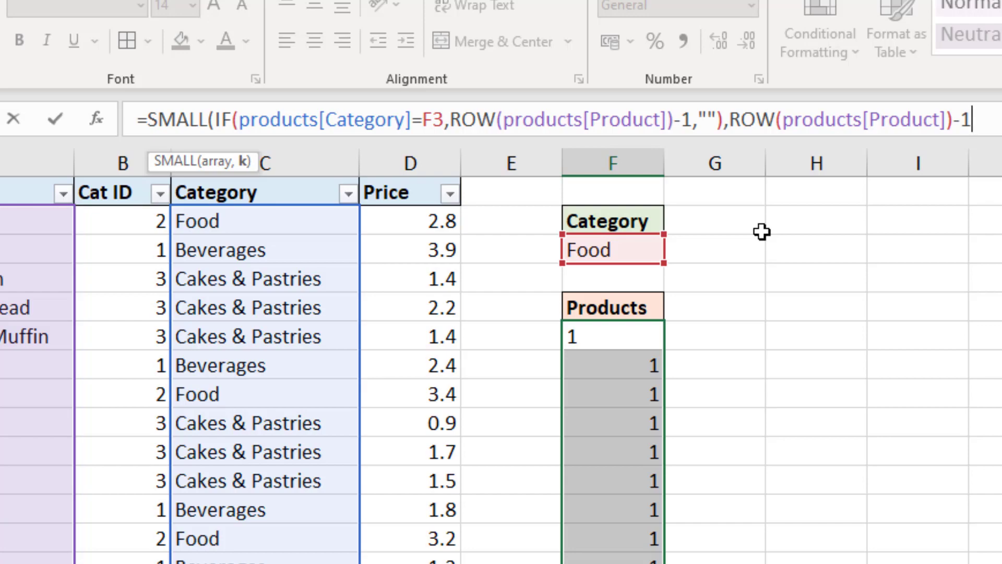
{"action": "type", "text": ")"}
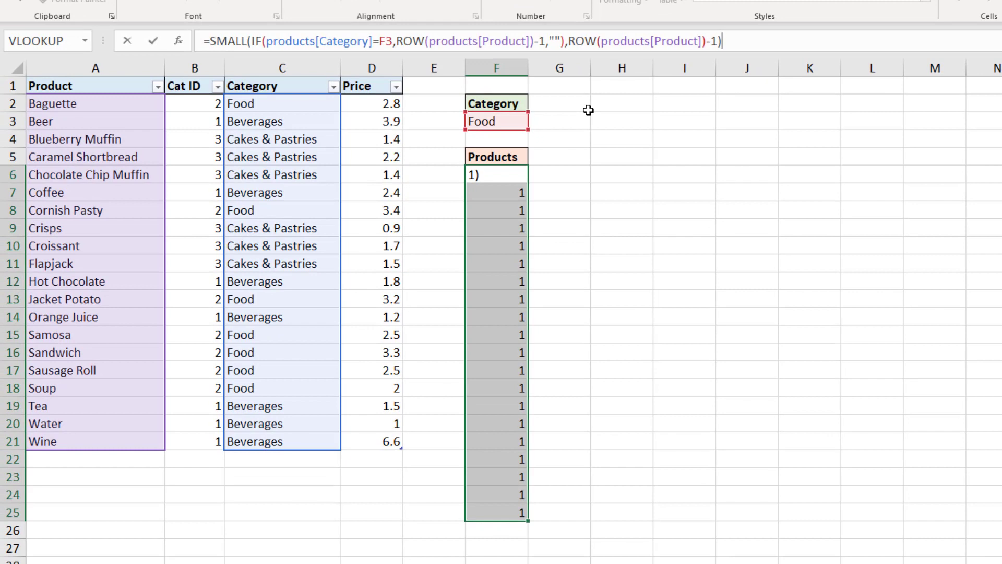
{"action": "key", "text": "ctrl+shift+Return"}
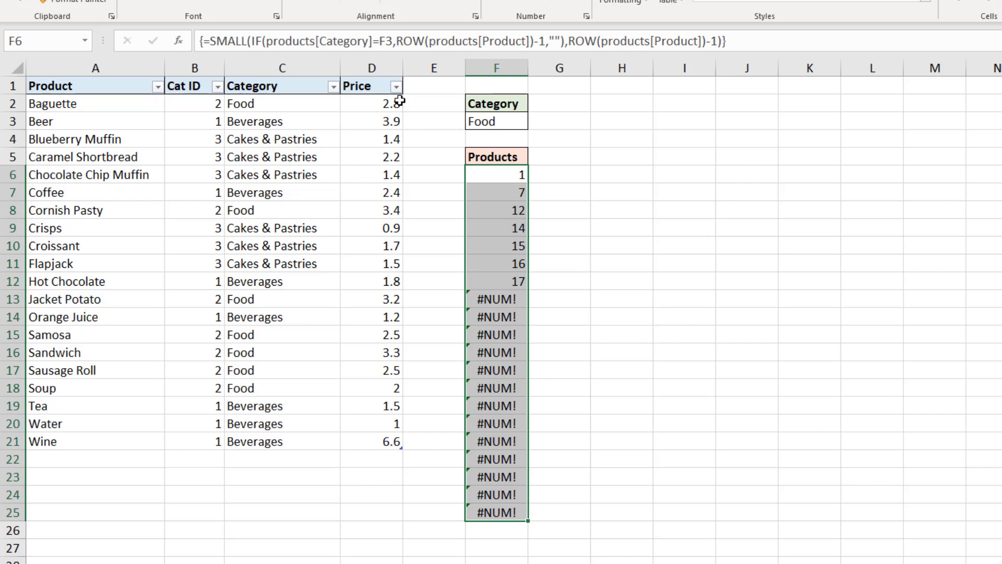
Step: Wrap the array formula in an INDEX function with products[Product] as its array argument
{"action": "left_click", "coordinate": [208, 41]}
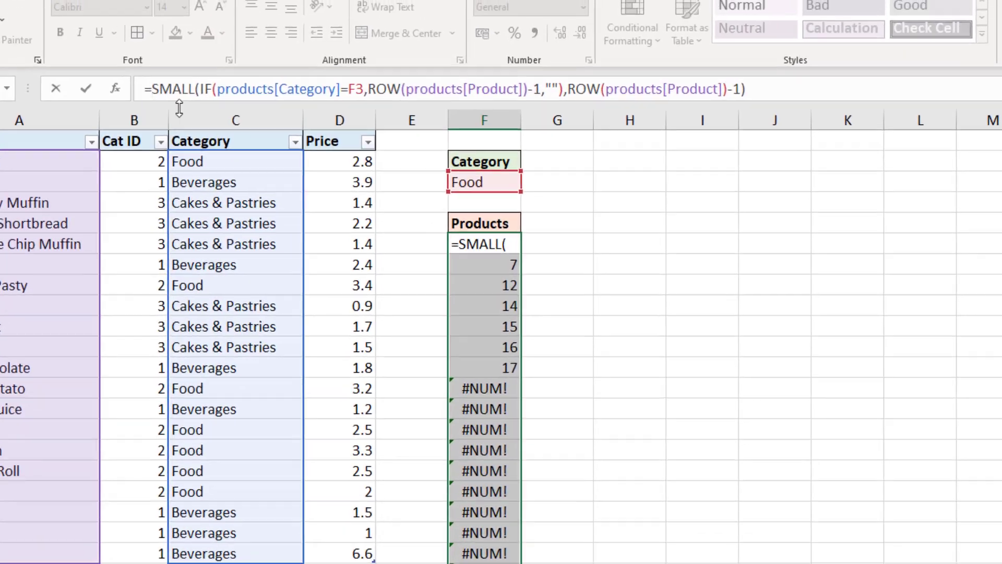
{"action": "type", "text": "index("}
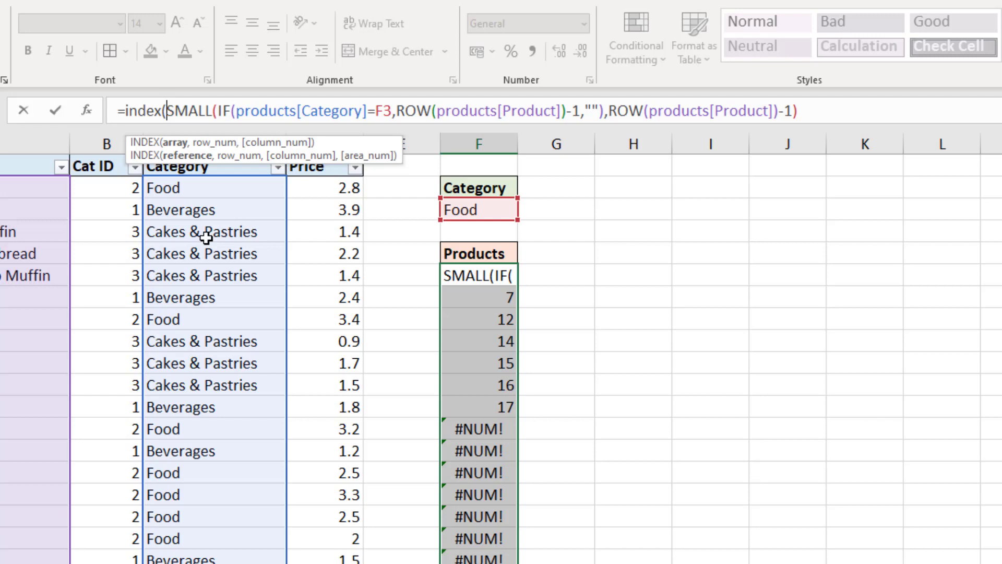
{"action": "type", "text": "products"}
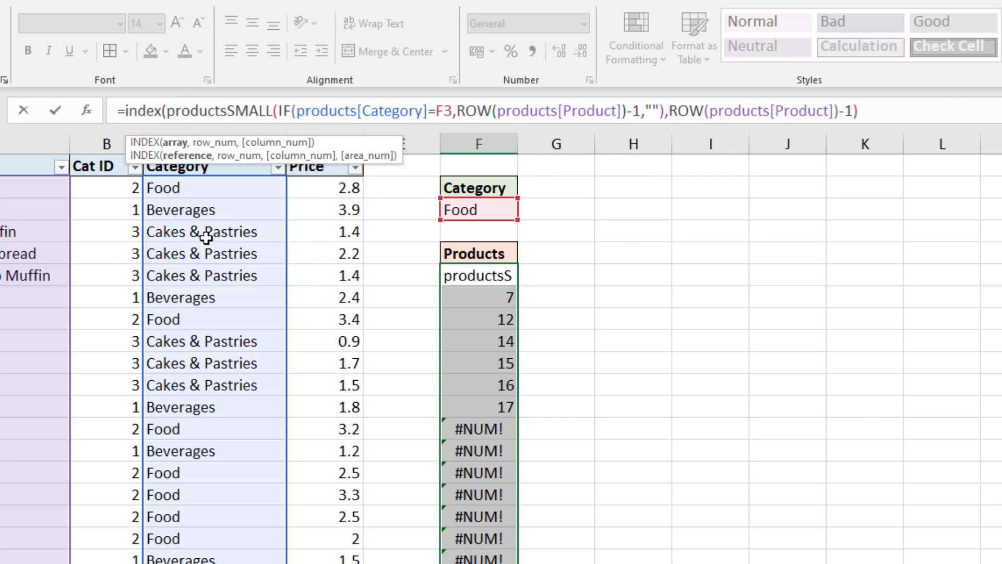
{"action": "type", "text": "["}
{"action": "key", "text": "Tab"}
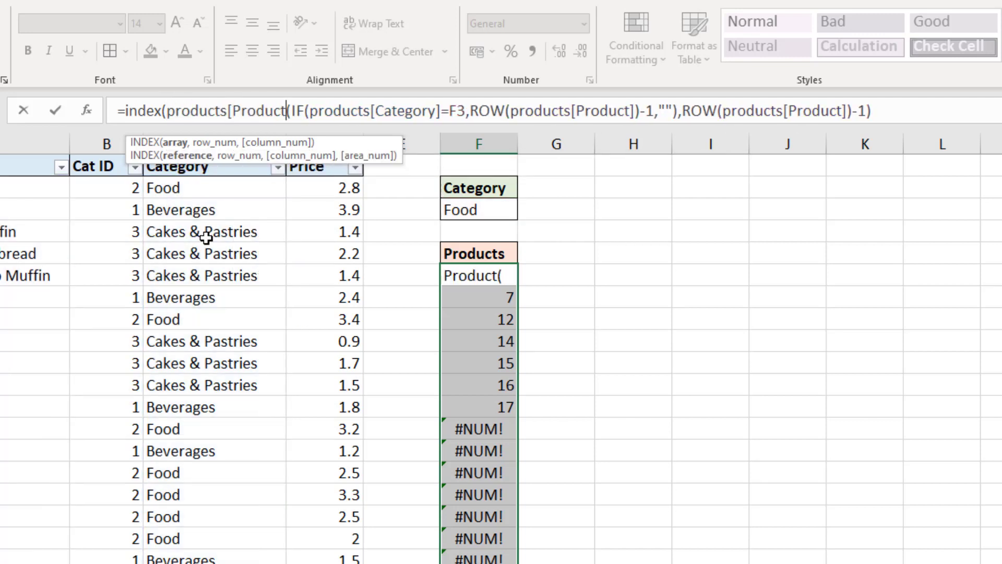
{"action": "type", "text": "]"}
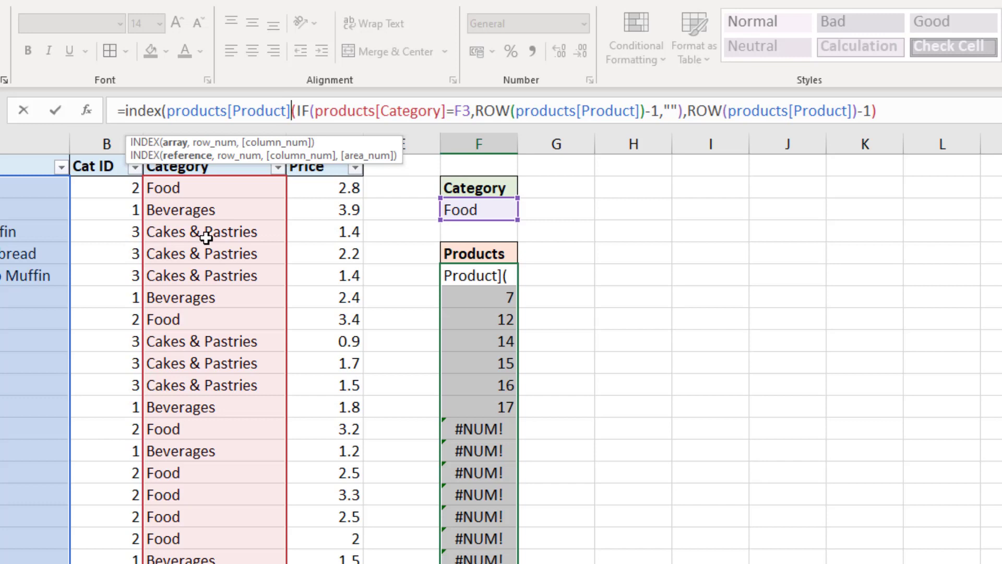
{"action": "type", "text": ","}
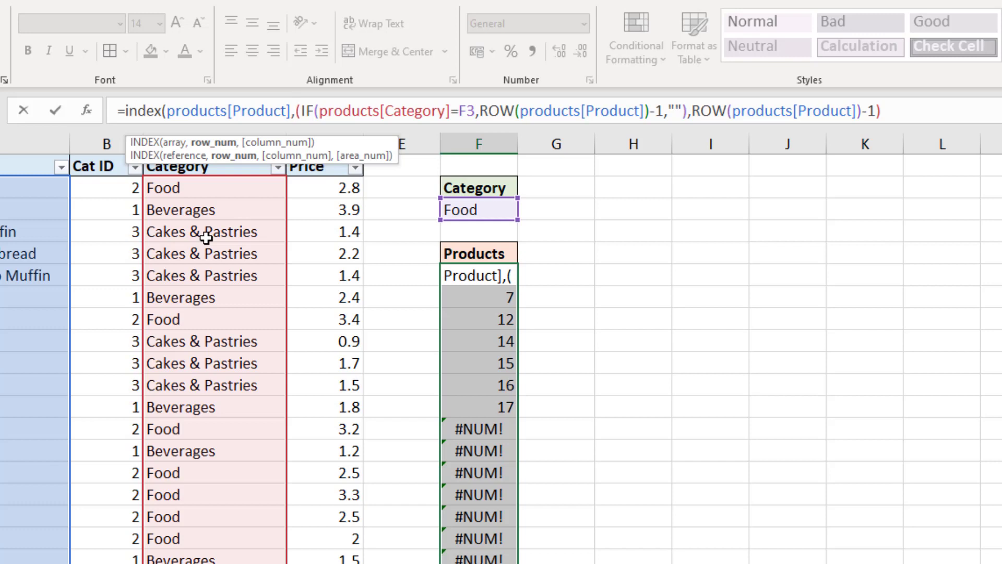
Step: Restore the overwritten SMALL function name as INDEX's row_num argument, close the INDEX function and commit the array formula
{"action": "type", "text": "sm"}
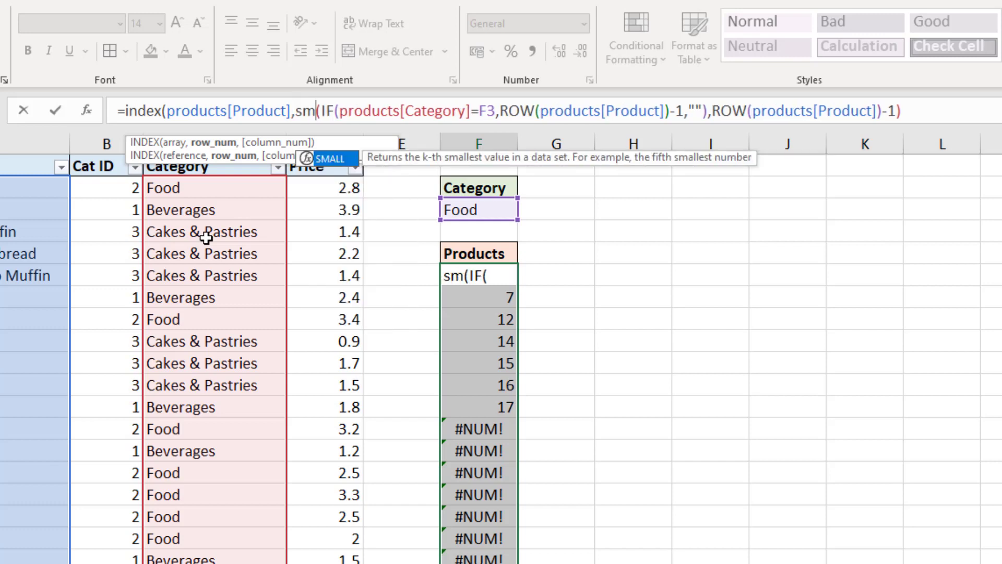
{"action": "type", "text": "all"}
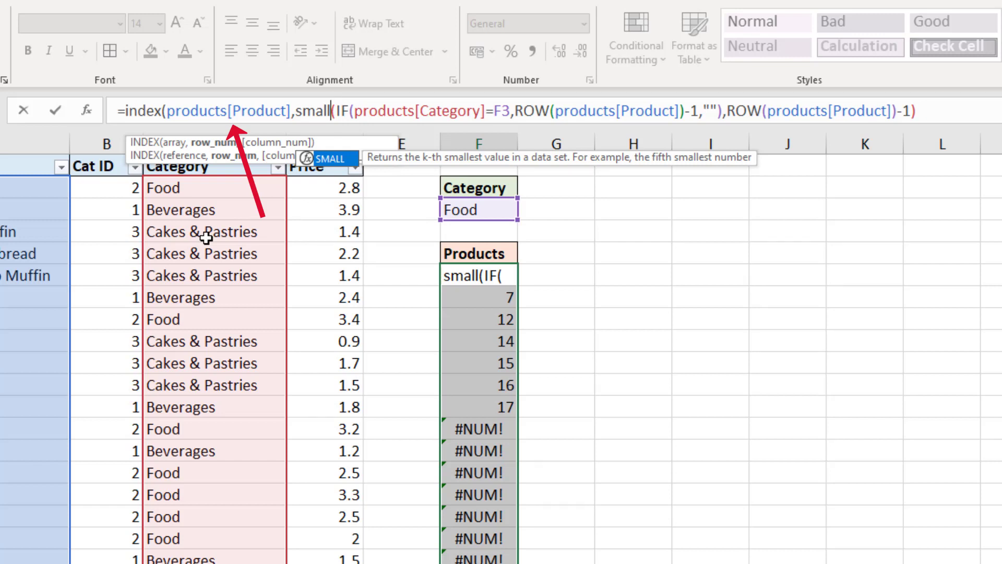
{"action": "left_click", "coordinate": [927, 113]}
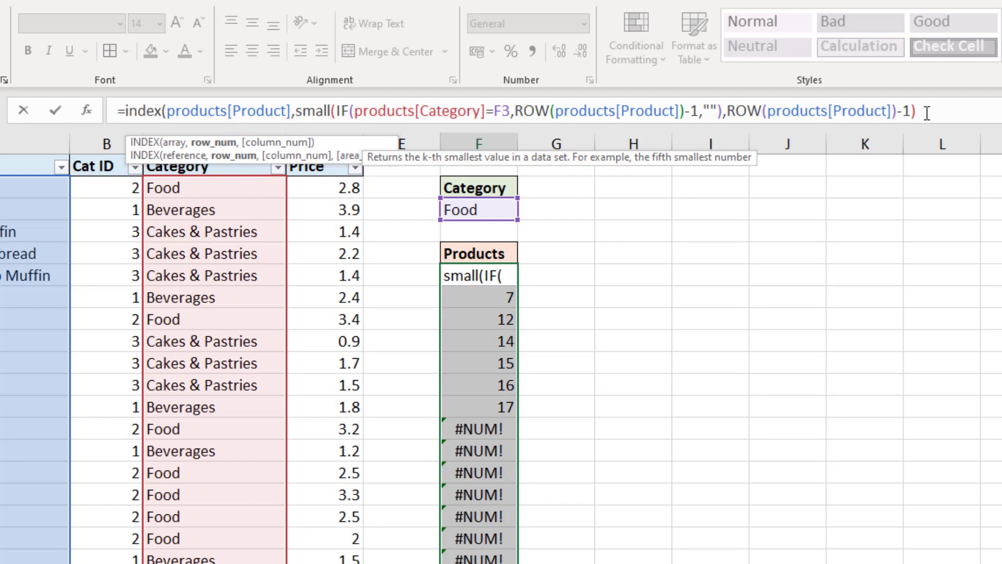
{"action": "type", "text": ")"}
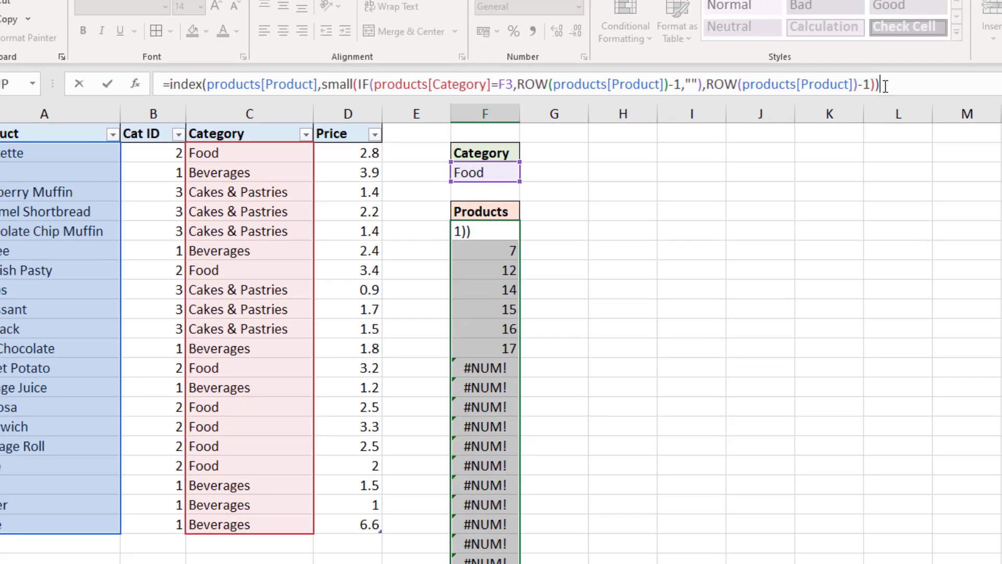
{"action": "key", "text": "ctrl+shift+Return"}
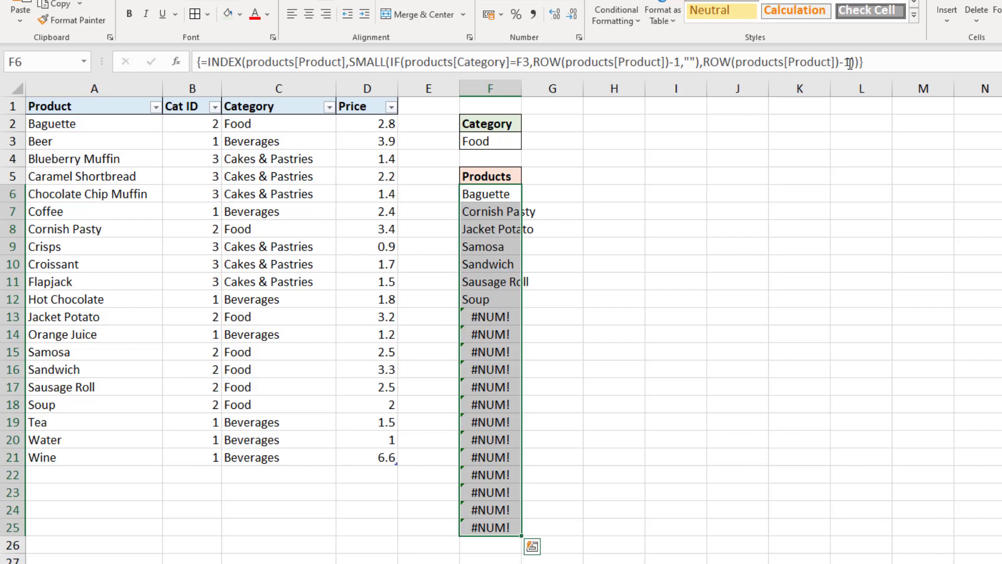
Step: Wrap the INDEX array formula in IFERROR with an empty string "" as the value if error, and commit it as an array formula
{"action": "left_click", "coordinate": [209, 61]}
{"action": "type", "text": "iferror("}
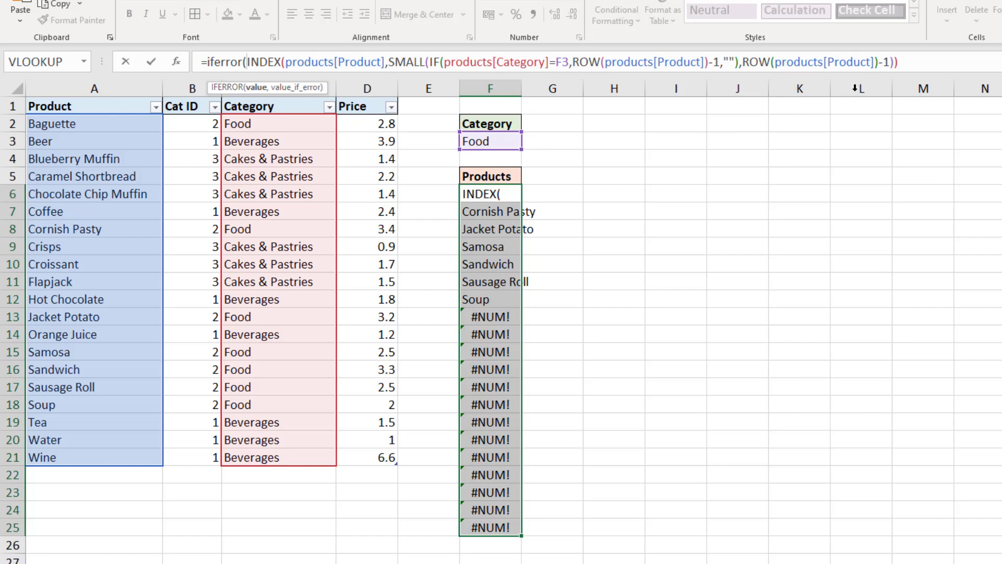
{"action": "left_click", "coordinate": [915, 61]}
{"action": "type", "text": ","}
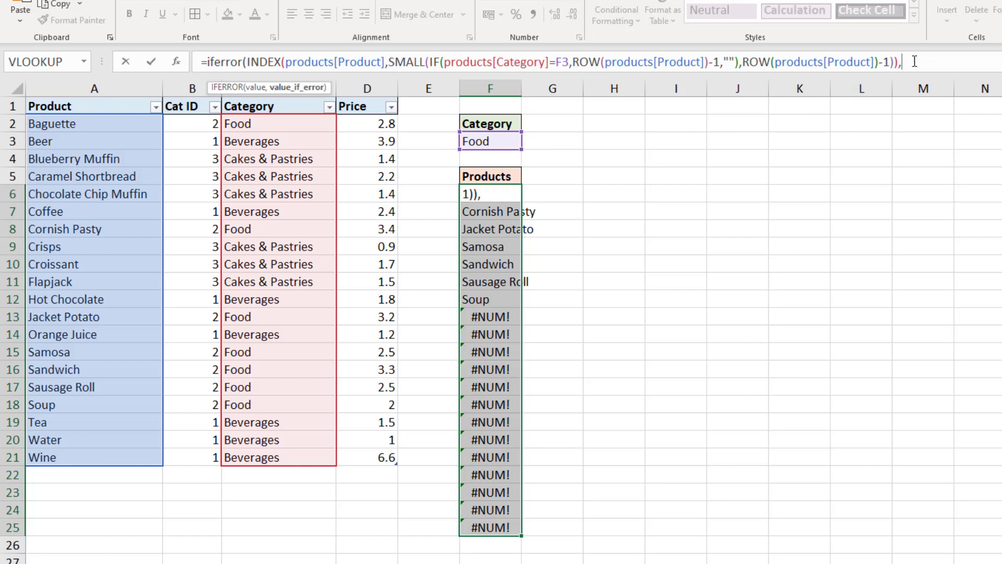
{"action": "type", "text": "\"\")"}
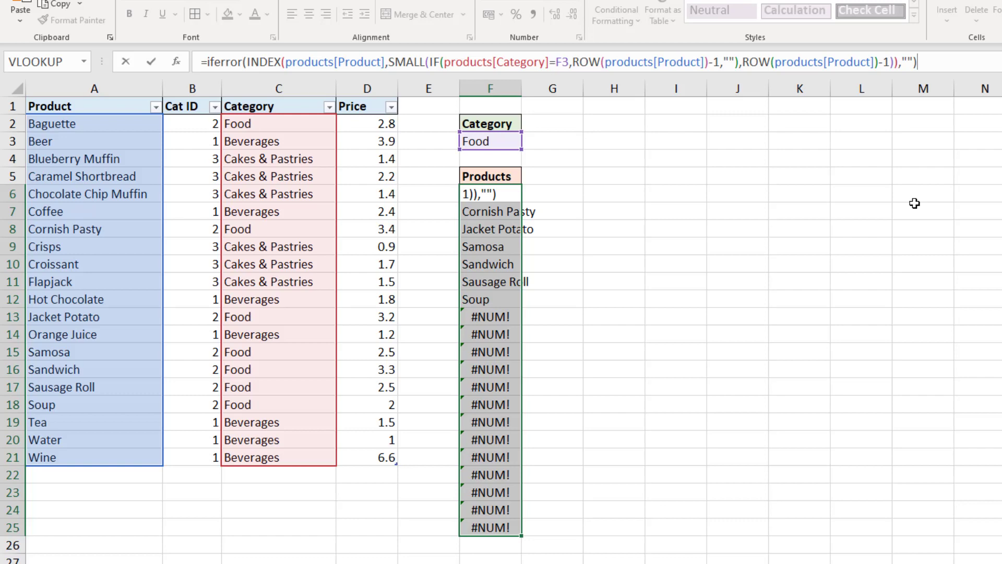
{"action": "key", "text": "ctrl+shift+Return"}
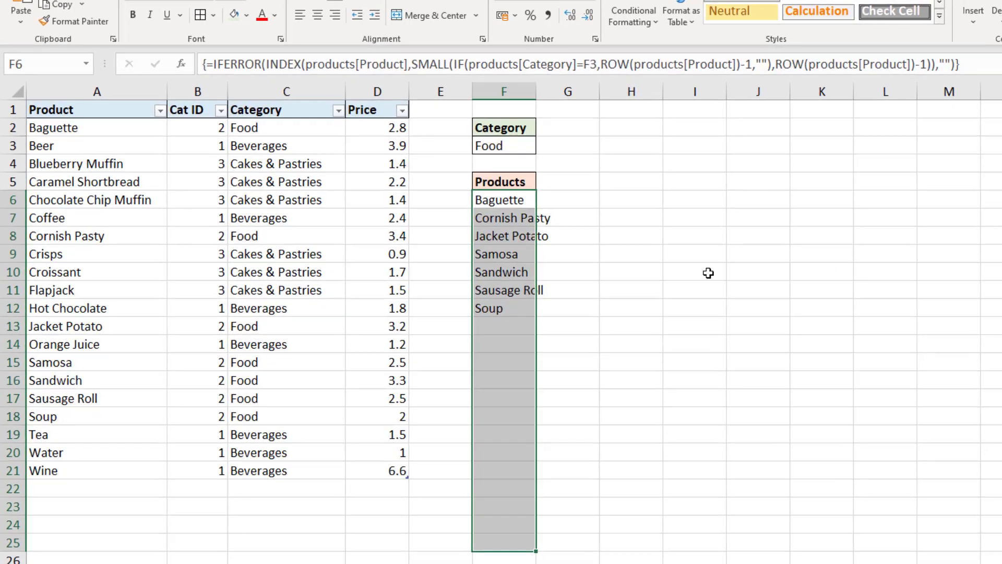
Step: Test the product list by switching the category in F3 to Cakes & Pastries, Beverages and back to Food
{"action": "left_click", "coordinate": [683, 266]}
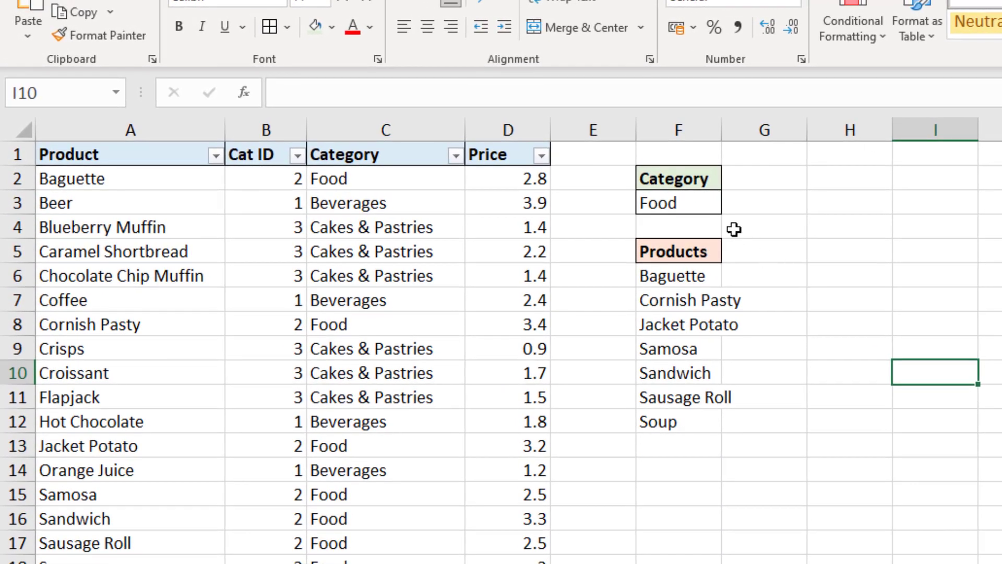
{"action": "left_click", "coordinate": [700, 204]}
{"action": "left_click", "coordinate": [733, 204]}
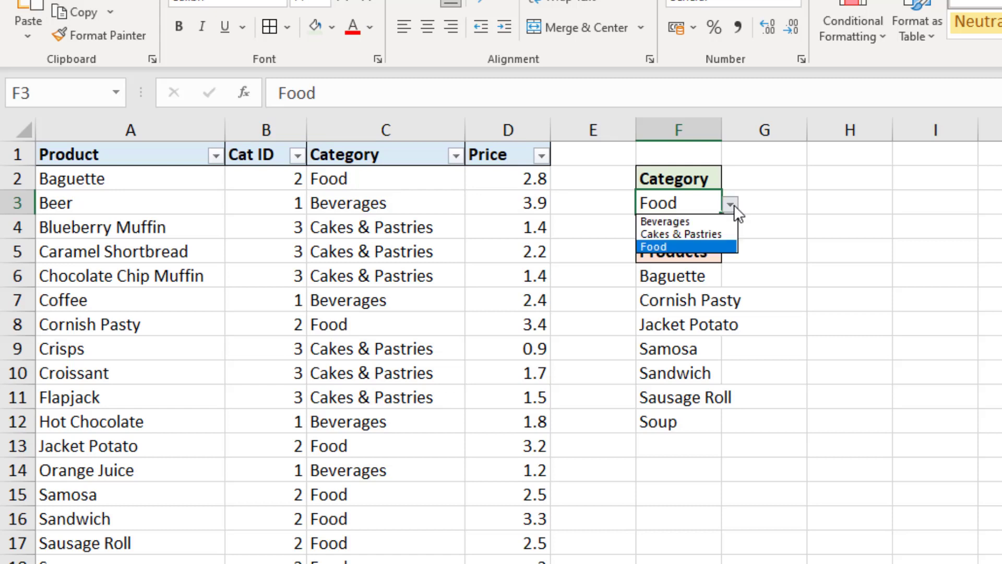
{"action": "left_click", "coordinate": [716, 231]}
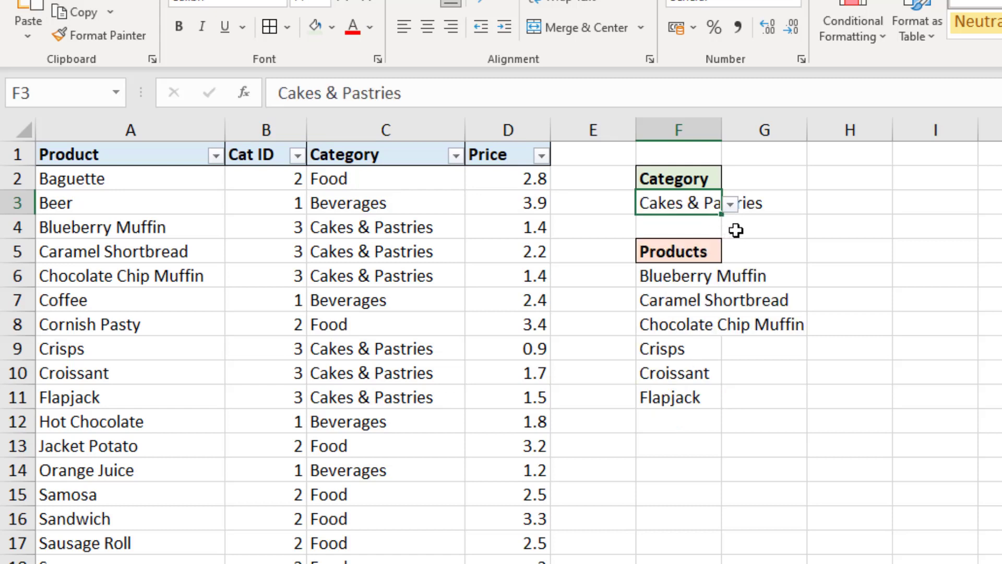
{"action": "left_click", "coordinate": [730, 204]}
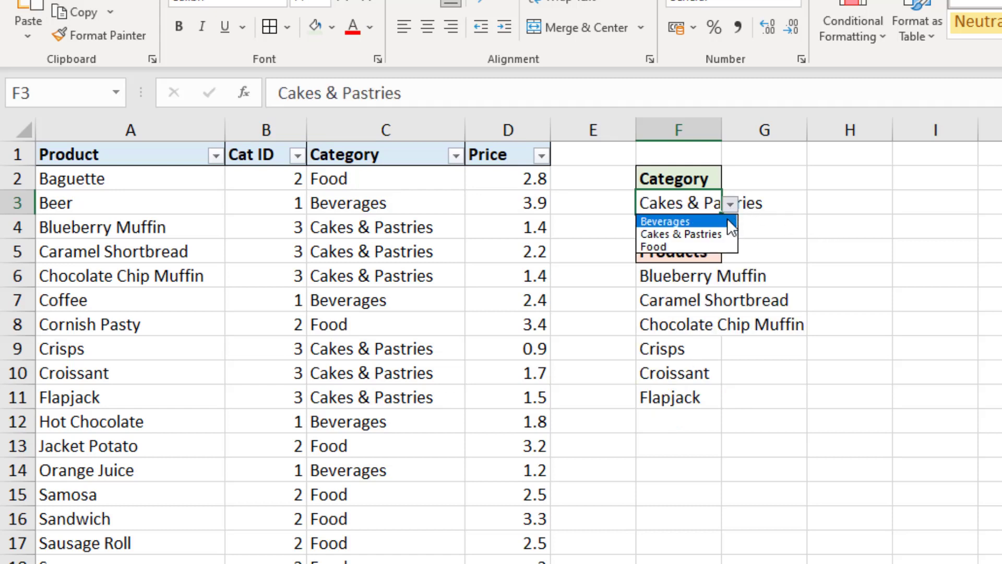
{"action": "left_click", "coordinate": [727, 220]}
{"action": "left_click", "coordinate": [729, 204]}
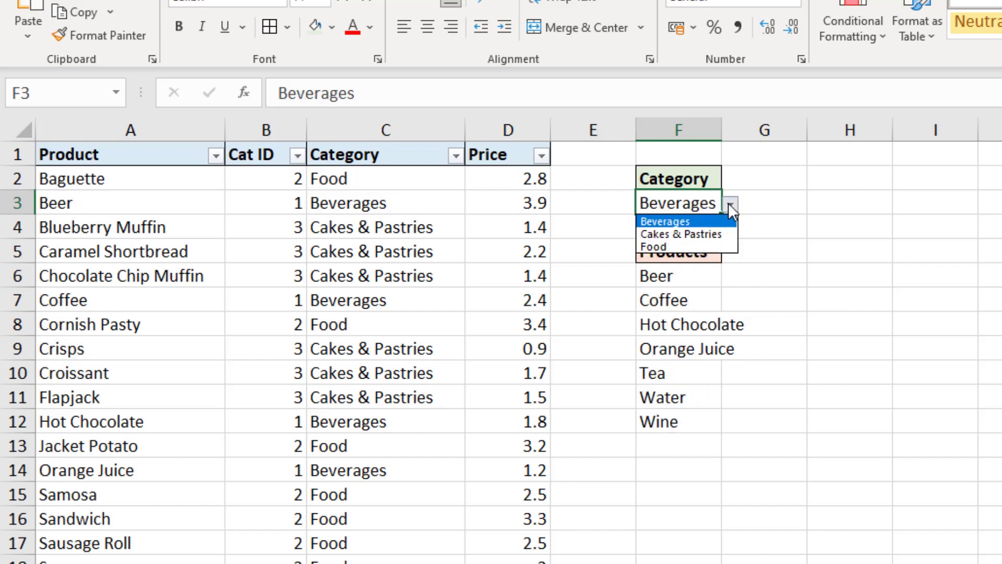
{"action": "left_click", "coordinate": [713, 244]}
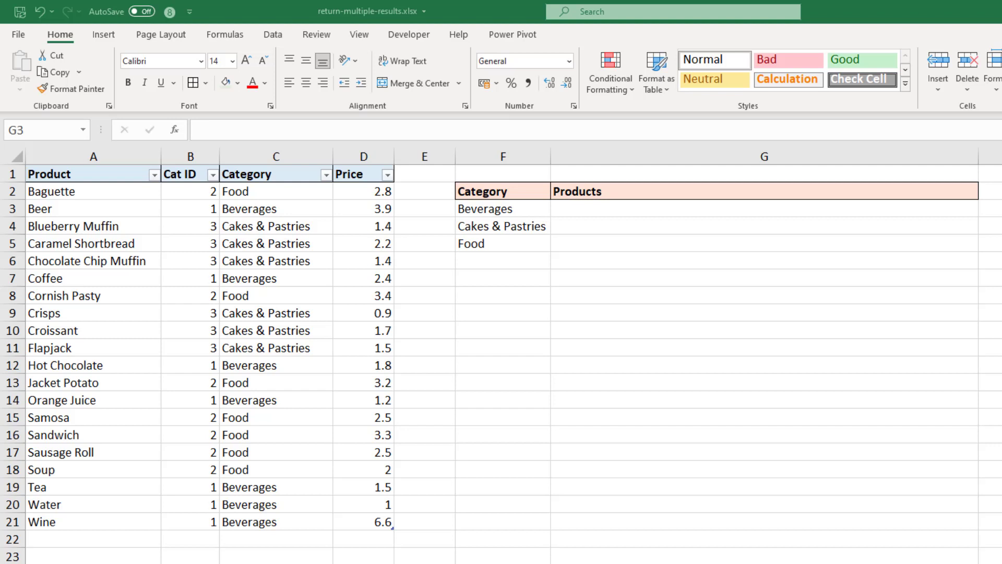
Step: Start a TEXTJOIN formula in G3 with ", " as the delimiter and TRUE to ignore empty cells
{"action": "left_click", "coordinate": [847, 210]}
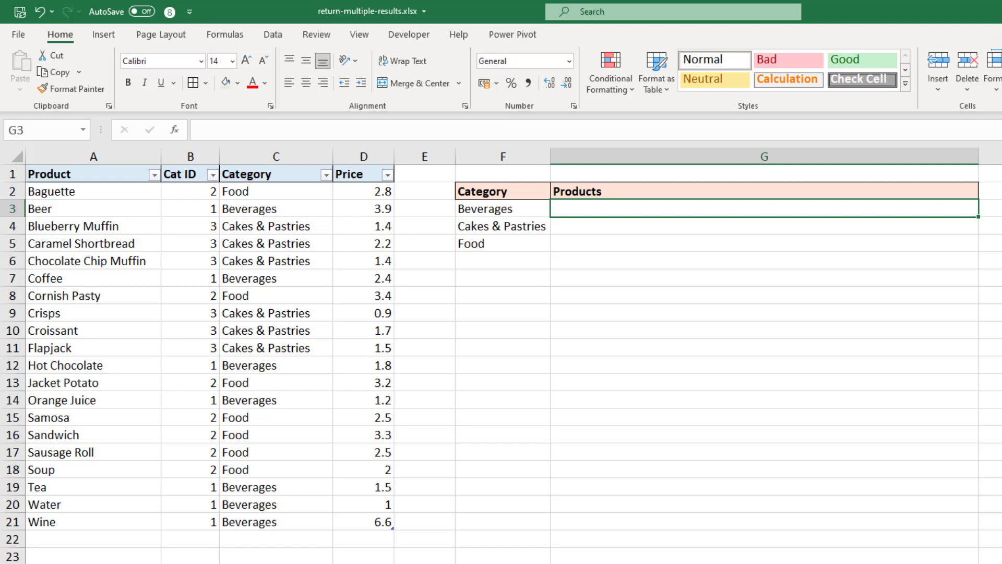
{"action": "type", "text": "=te"}
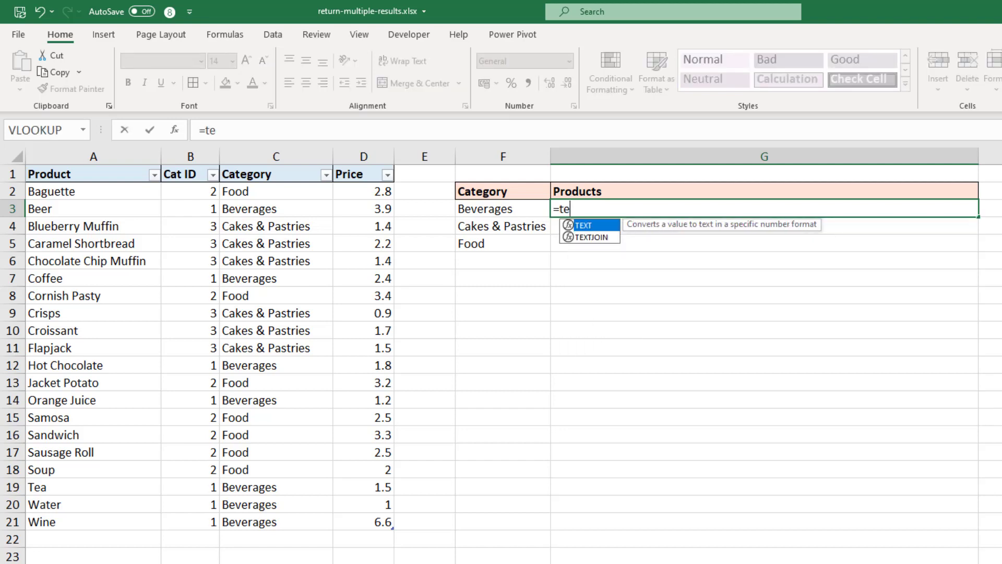
{"action": "type", "text": "x"}
{"action": "key", "text": "Down"}
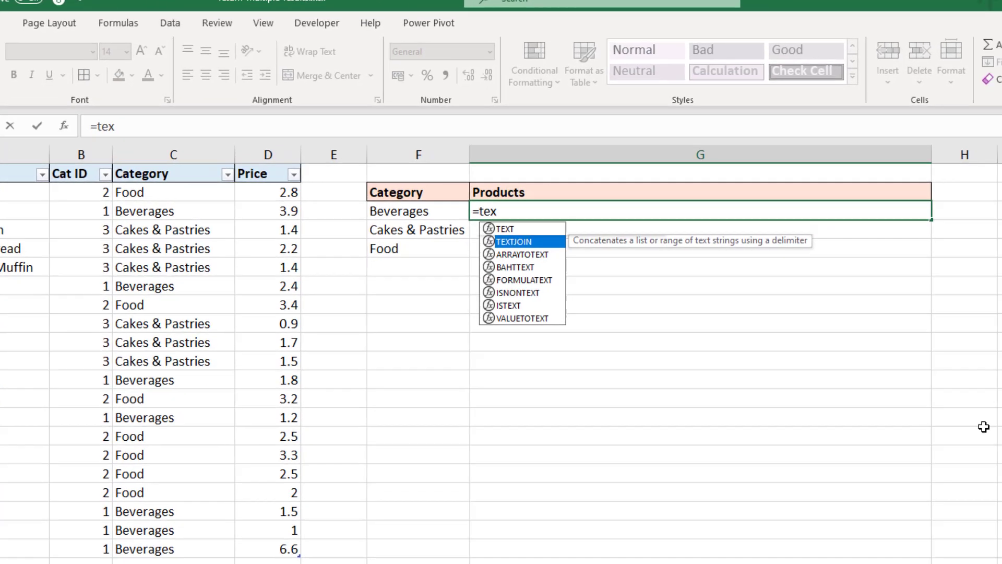
{"action": "key", "text": "Tab"}
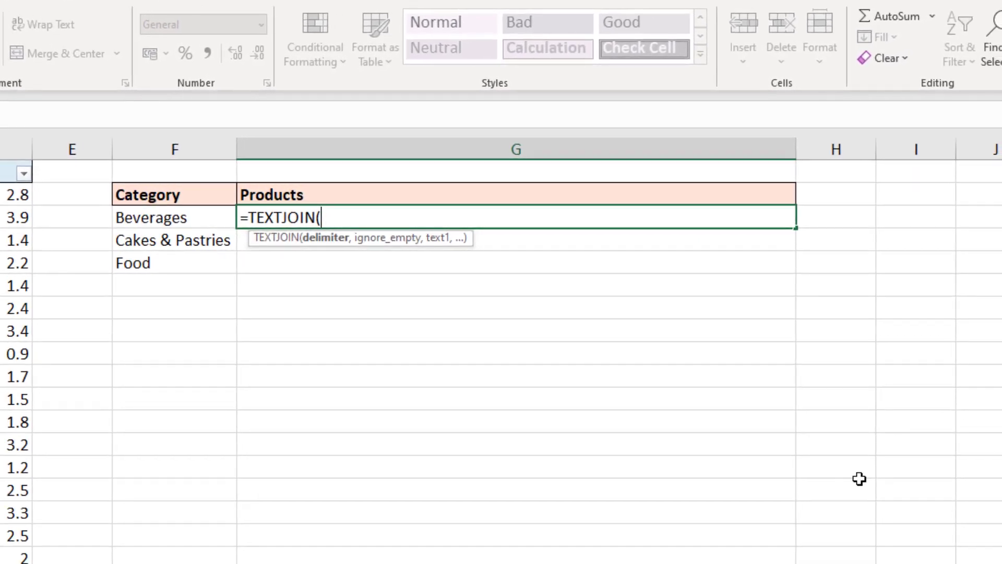
{"action": "type", "text": "\", \","}
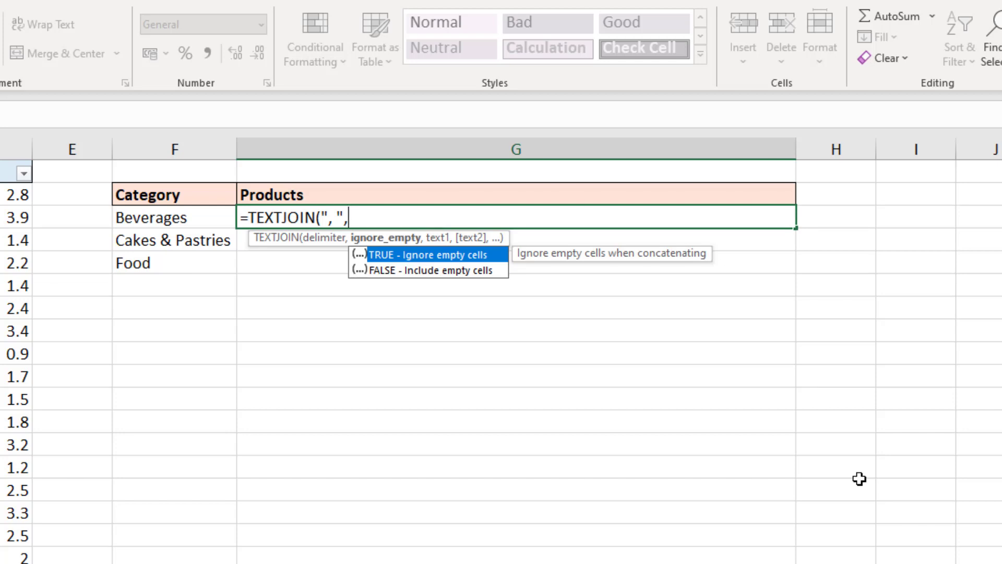
{"action": "key", "text": "Tab"}
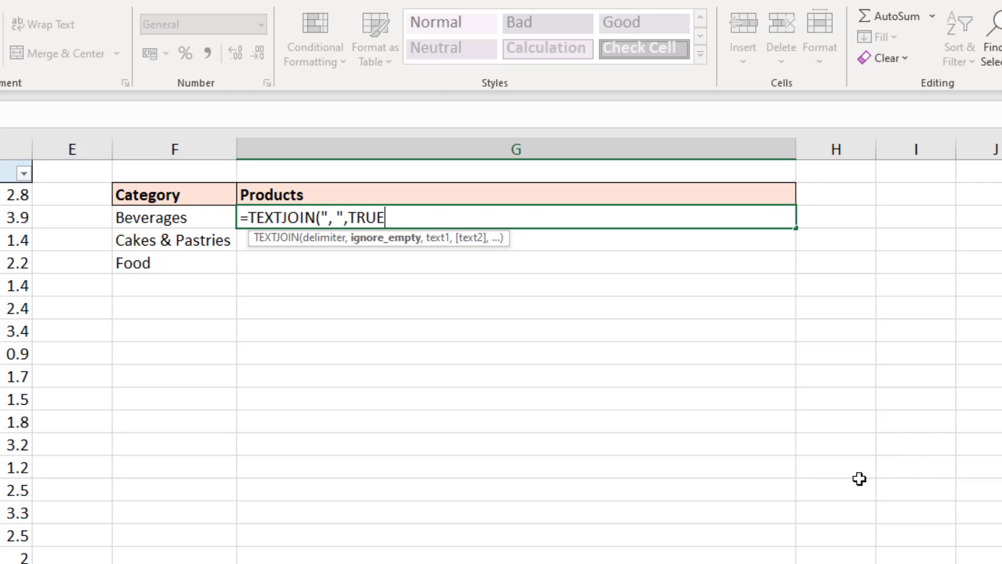
{"action": "type", "text": ","}
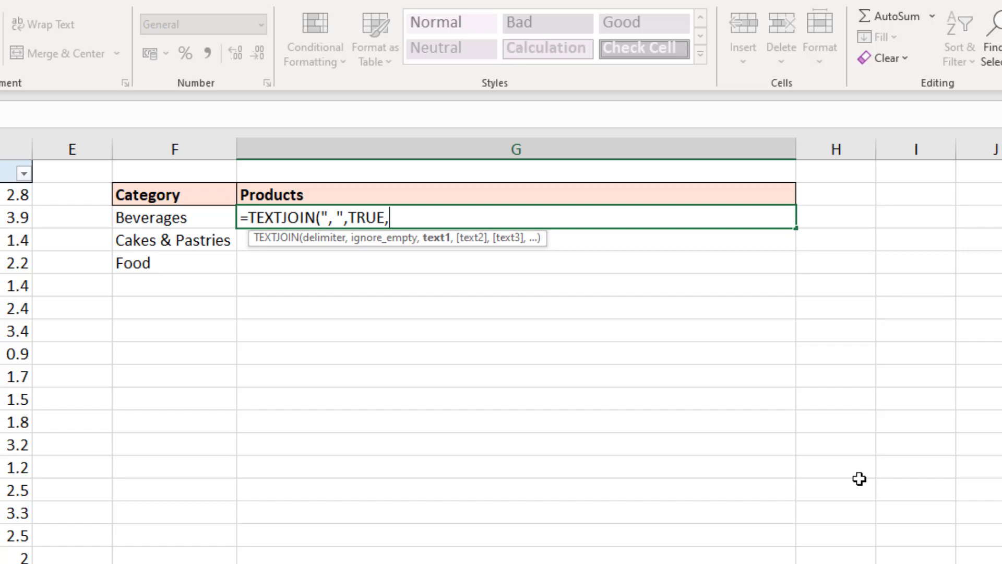
Step: Nest an IF function as TEXTJOIN's text1 argument with the logical test products[Category]=F3
{"action": "type", "text": "if("}
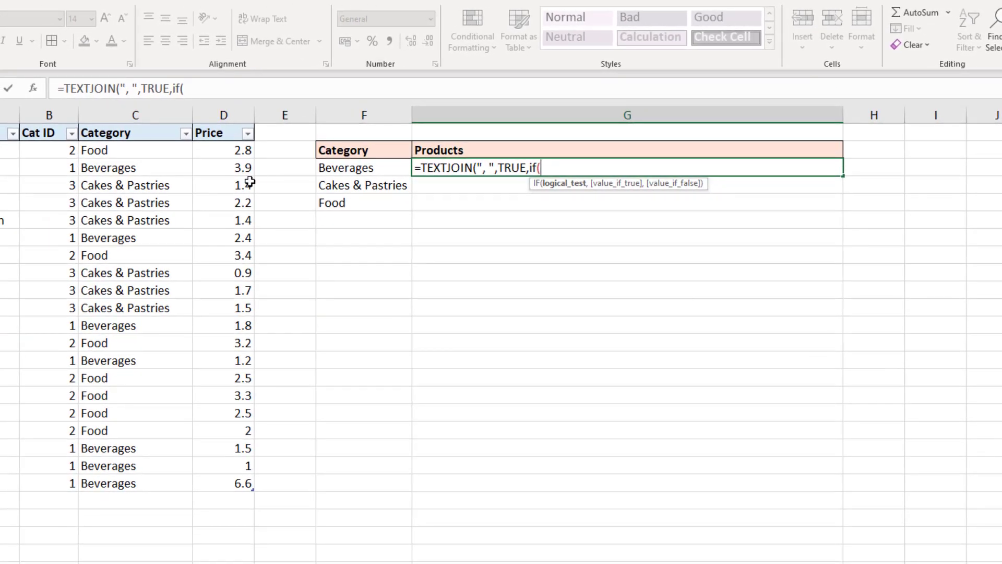
{"action": "left_click", "coordinate": [147, 128]}
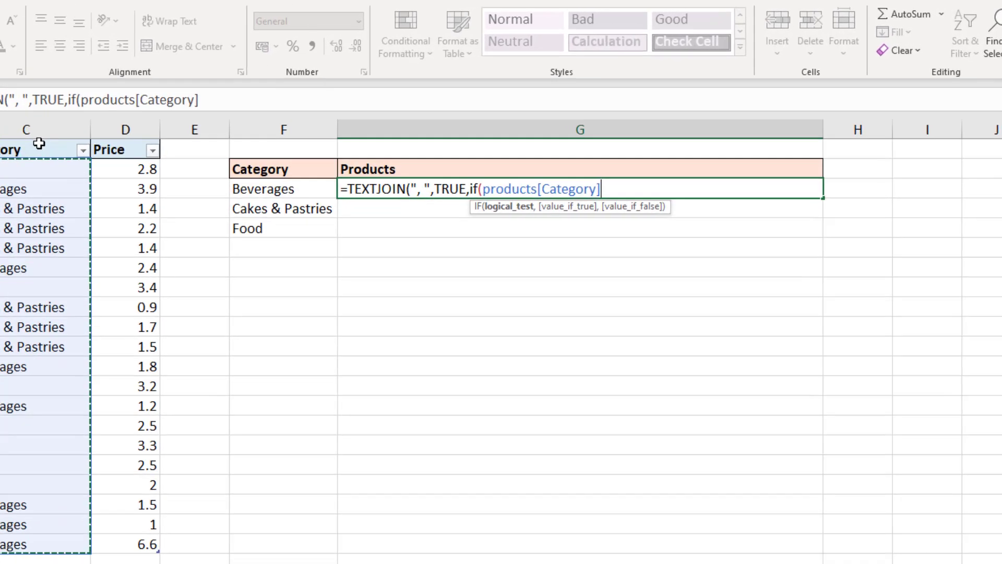
{"action": "type", "text": "="}
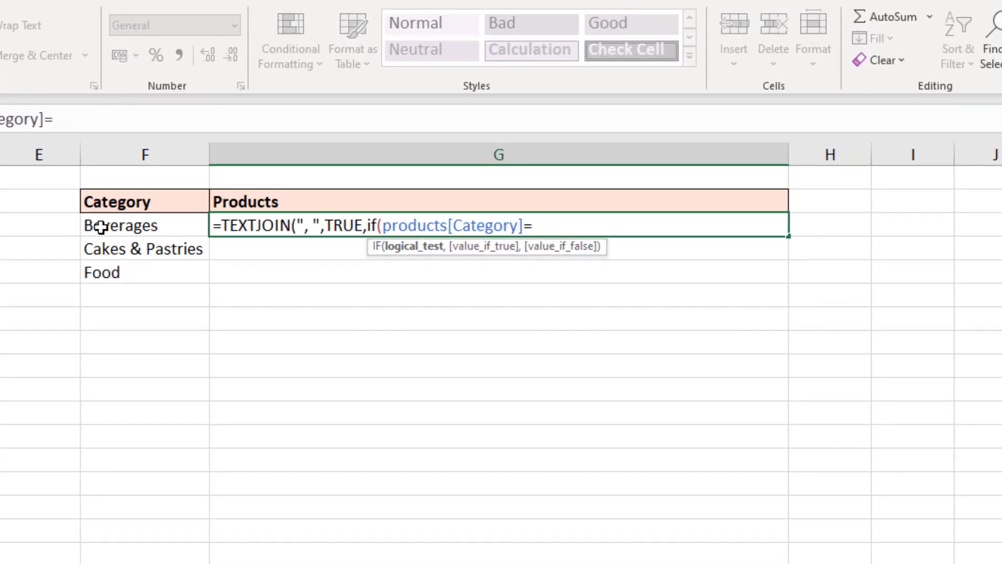
{"action": "key", "text": "Left"}
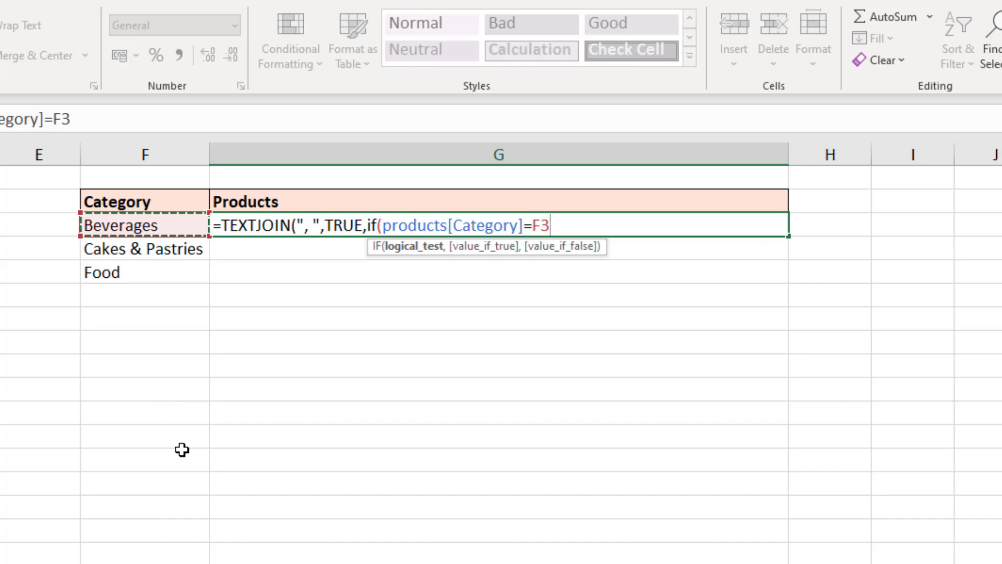
{"action": "type", "text": ","}
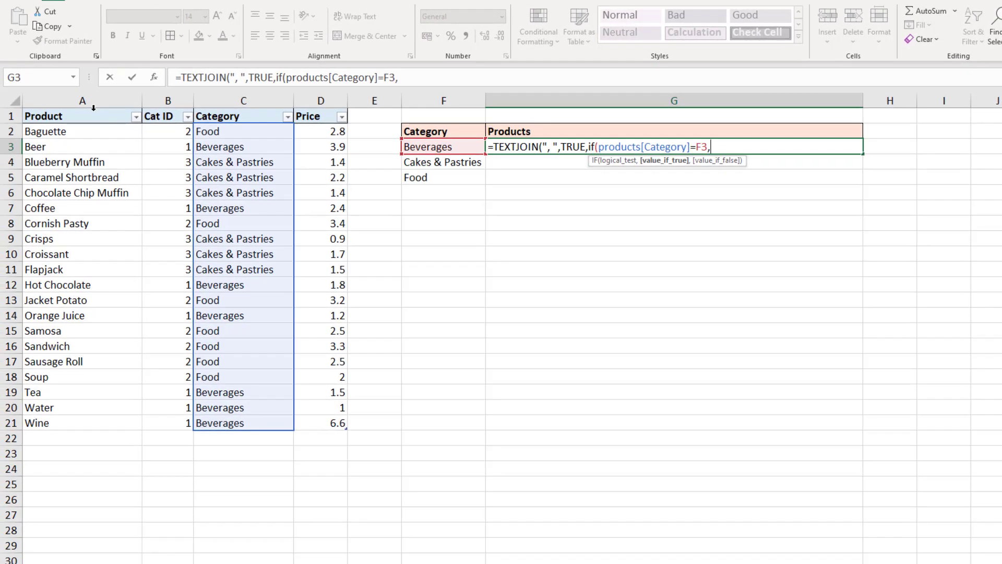
Step: Complete the nested IF with products[Product] as the value if true and "" as the value if false, closing both functions
{"action": "left_click", "coordinate": [94, 108]}
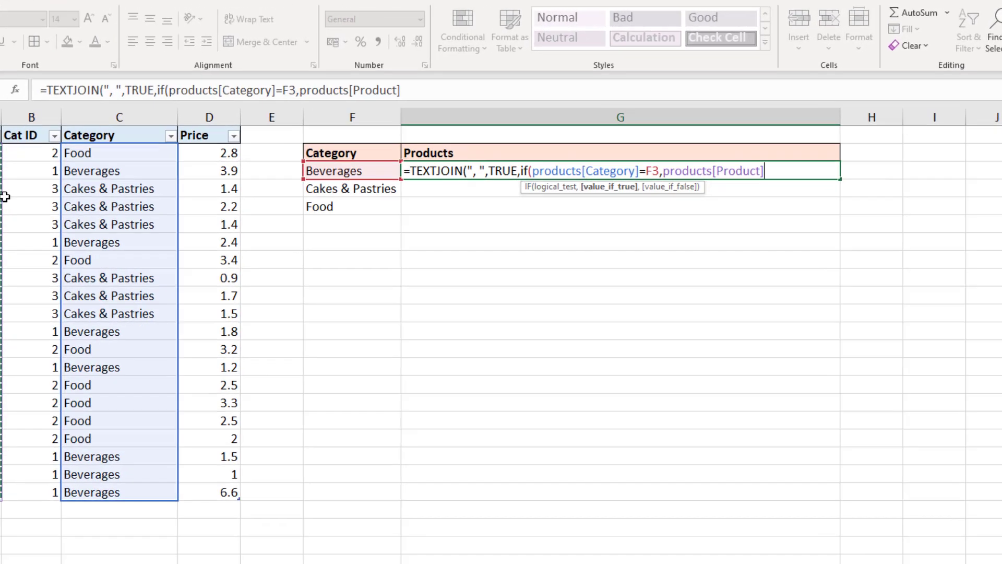
{"action": "type", "text": ","}
{"action": "type", "text": "\"\""}
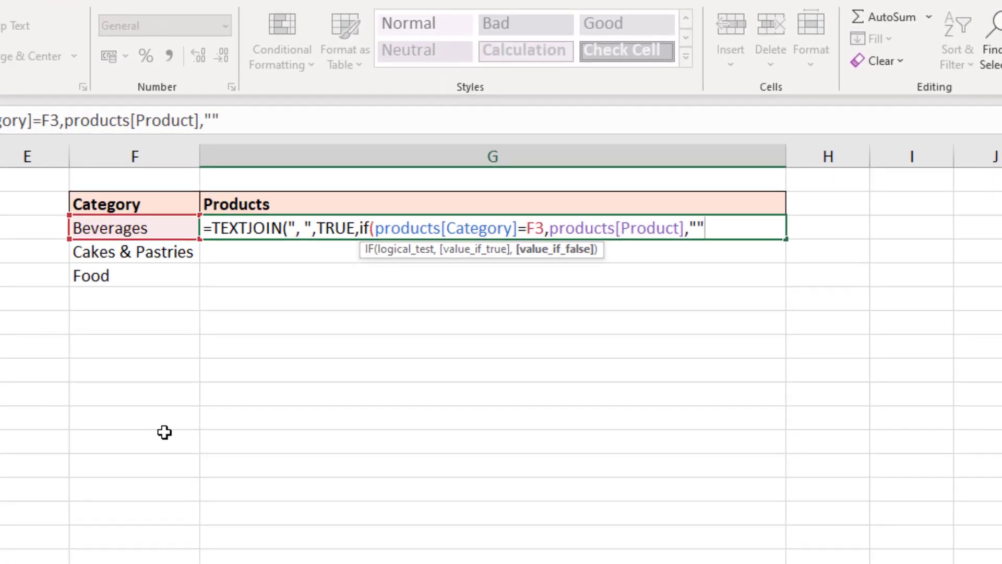
{"action": "type", "text": "))"}
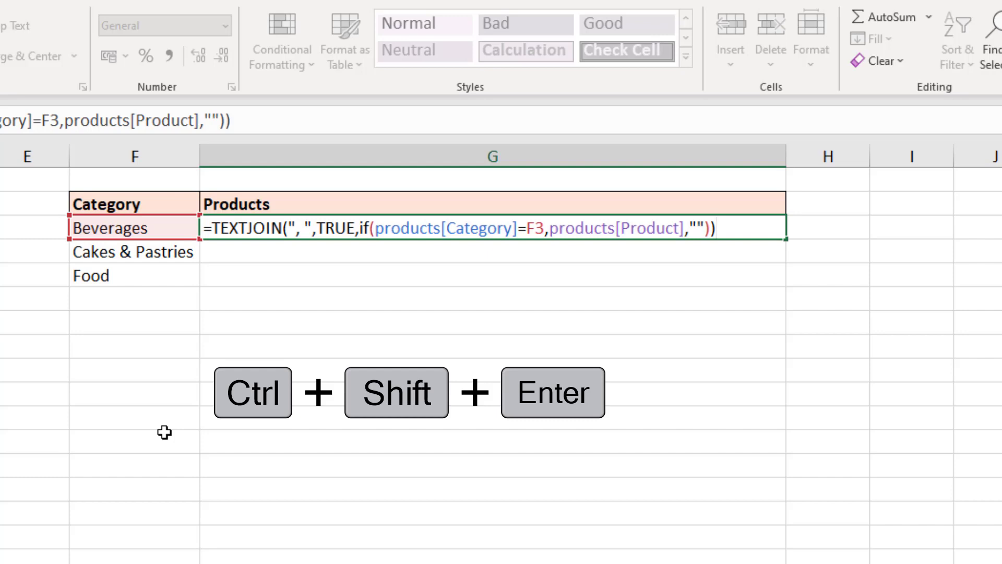
Step: Commit the TEXTJOIN formula in G3 as an array formula and fill it down to G5
{"action": "key", "text": "ctrl+shift+Return"}
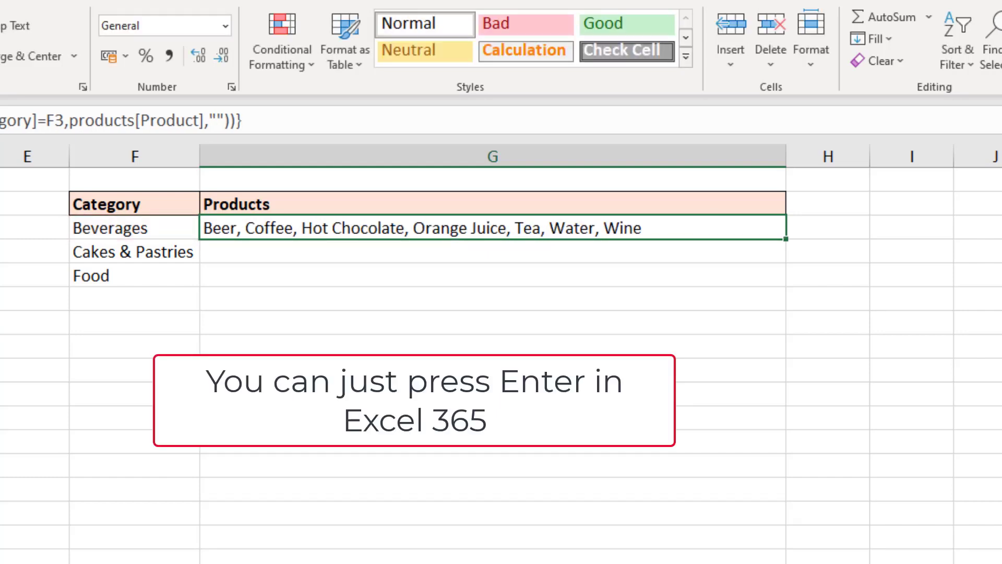
{"action": "left_click_drag", "start_coordinate": [786, 240], "coordinate": [786, 284]}
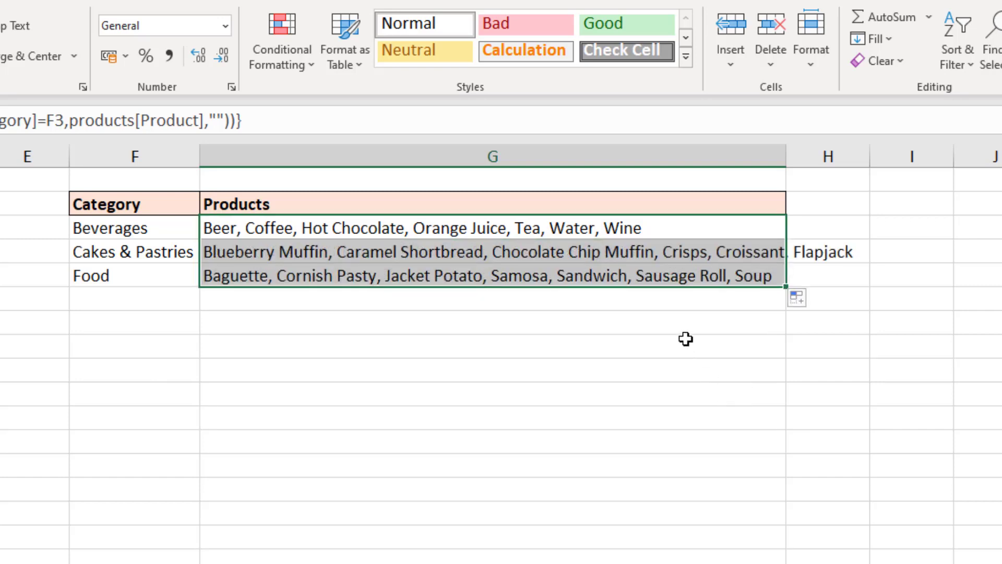
{"action": "left_click", "coordinate": [690, 232]}
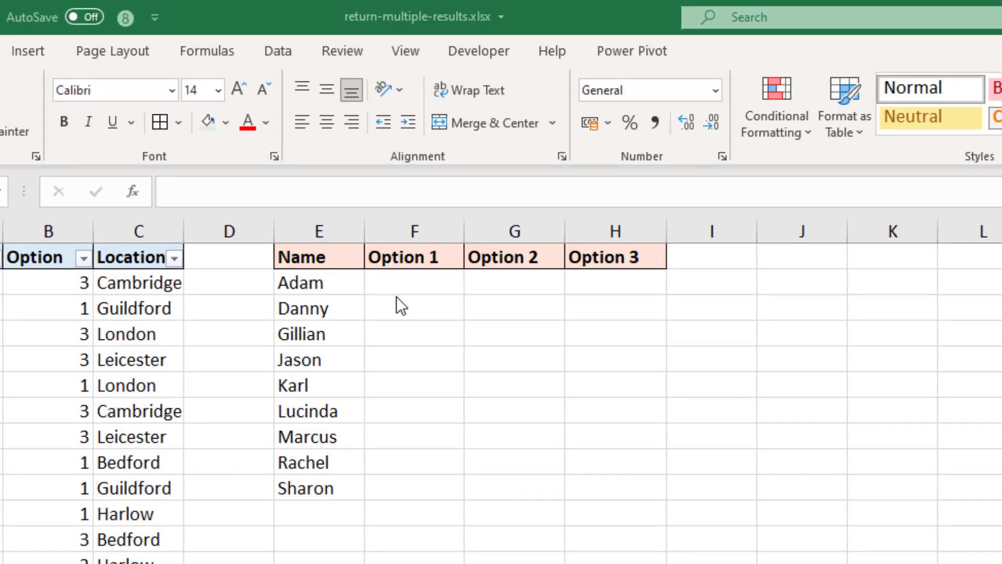
Step: Start an INDEX formula in F2 on the options sheet with tblOptions[Location] as the array
{"action": "left_click", "coordinate": [396, 292]}
{"action": "type", "text": "=index"}
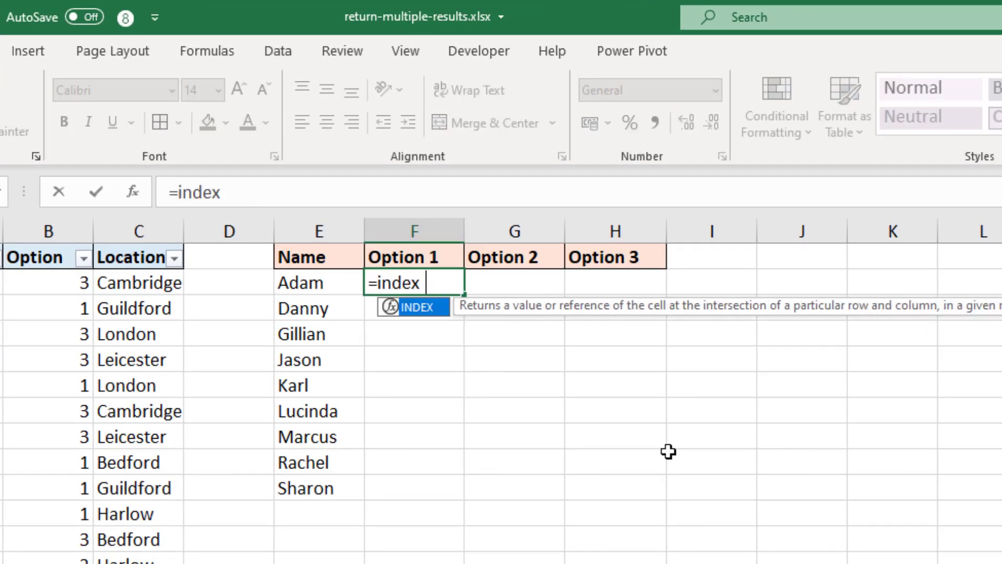
{"action": "type", "text": "("}
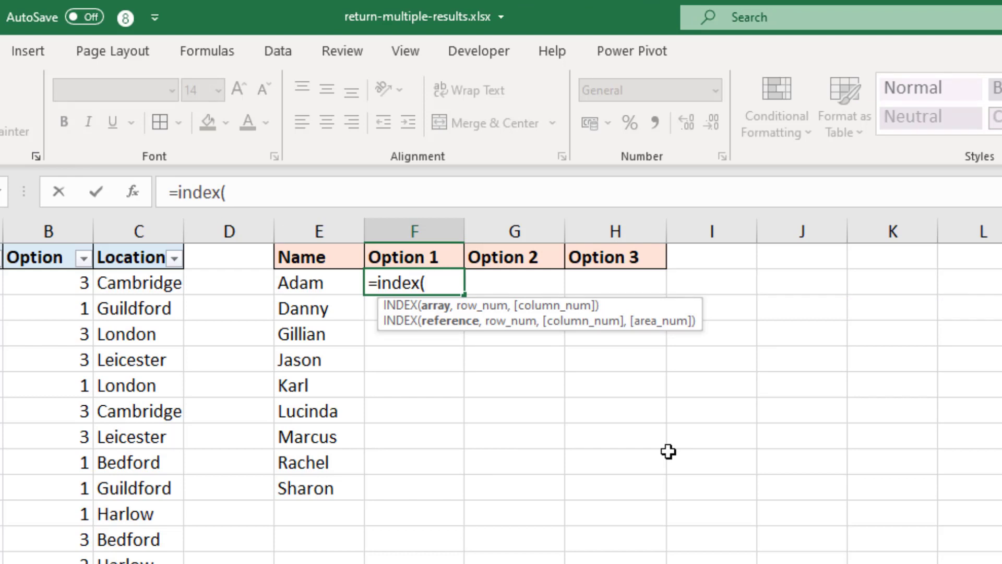
{"action": "left_click", "coordinate": [144, 253]}
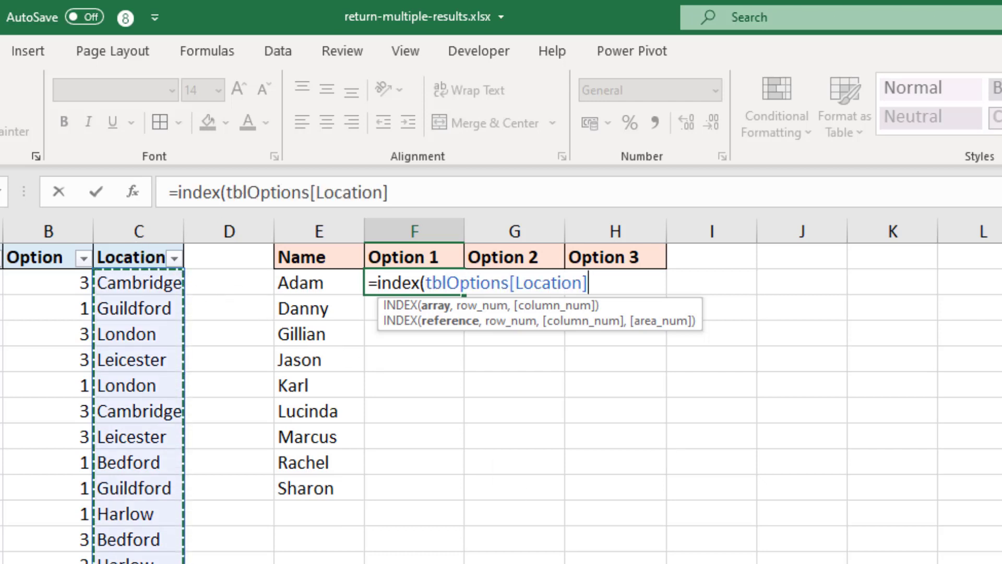
{"action": "type", "text": ","}
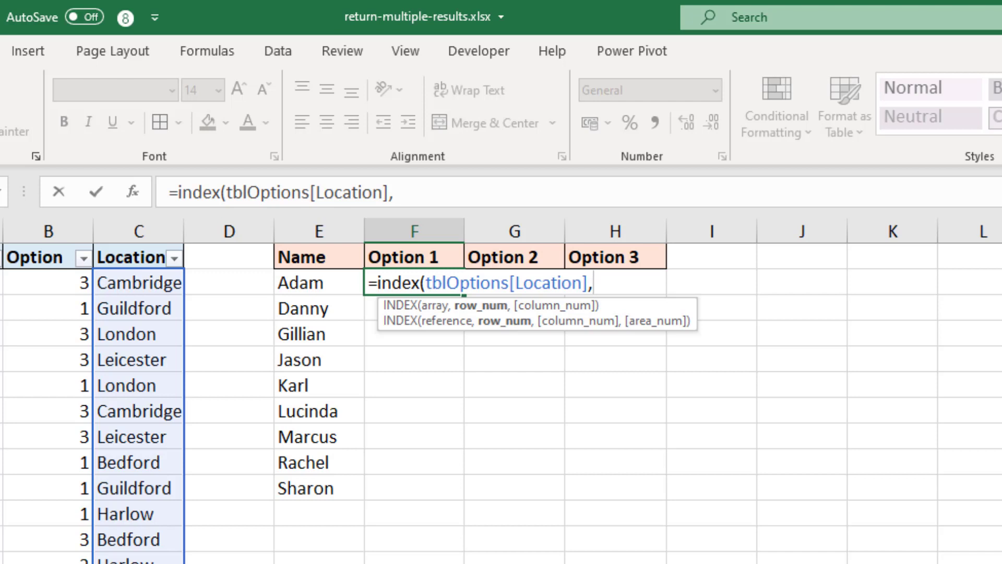
Step: Nest a MATCH function as INDEX's row_num argument with the column-absolute reference $E2 as its lookup value
{"action": "type", "text": "match"}
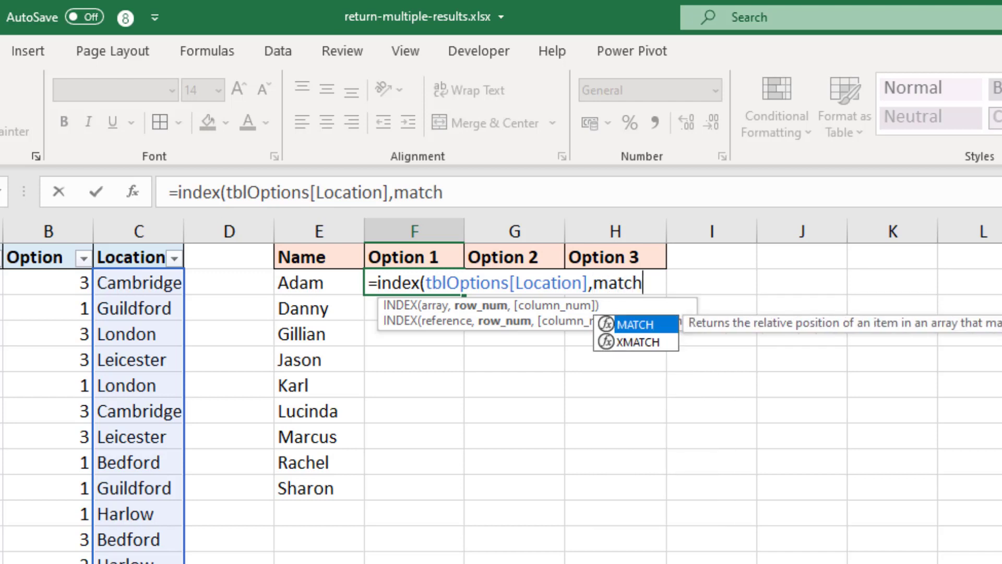
{"action": "type", "text": "("}
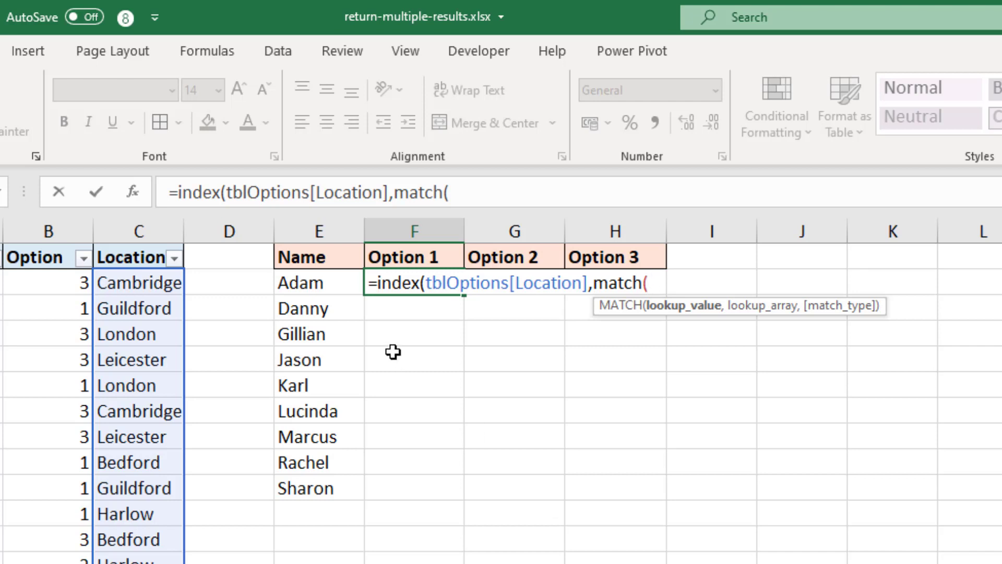
{"action": "left_click", "coordinate": [346, 284]}
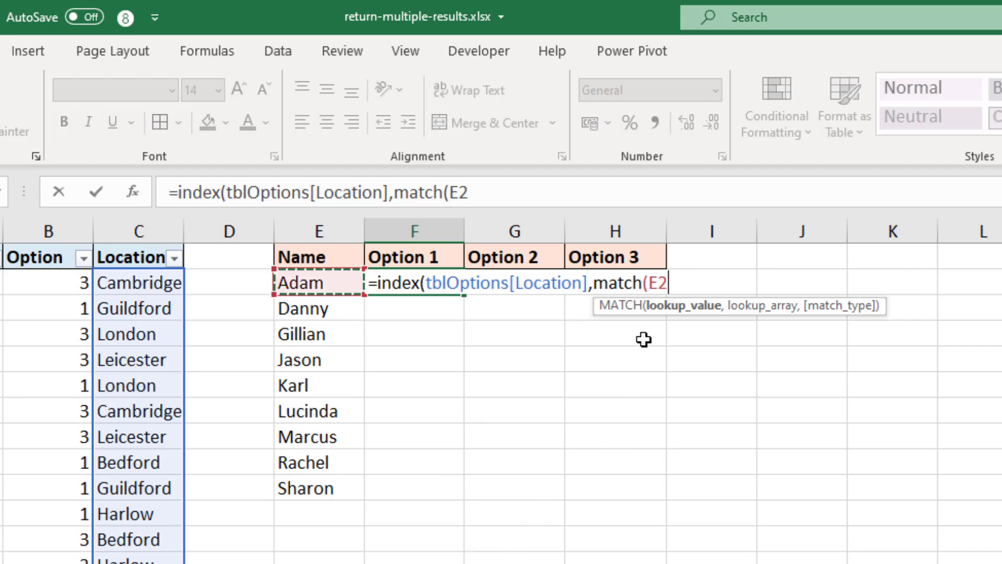
{"action": "left_click", "coordinate": [651, 286]}
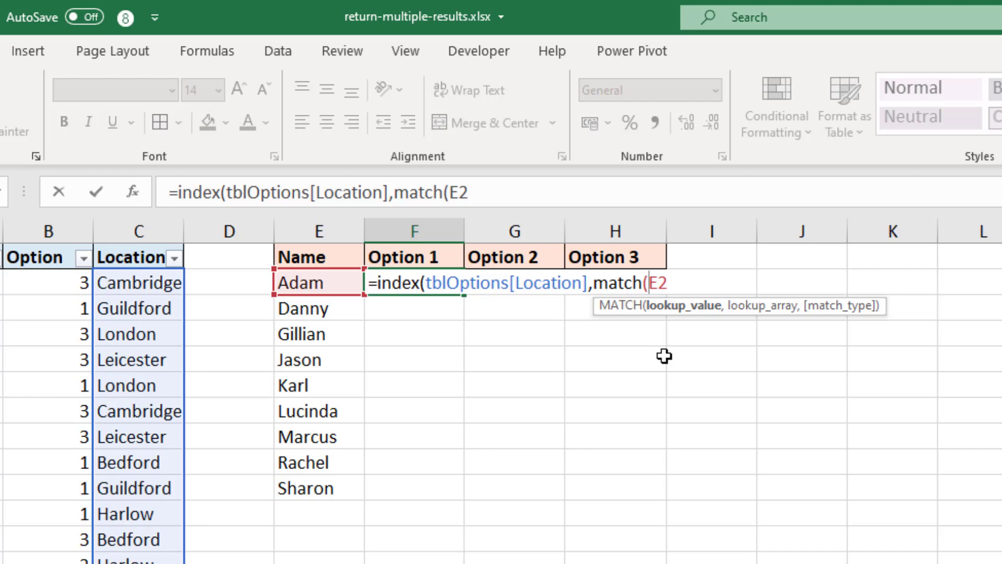
{"action": "type", "text": "$"}
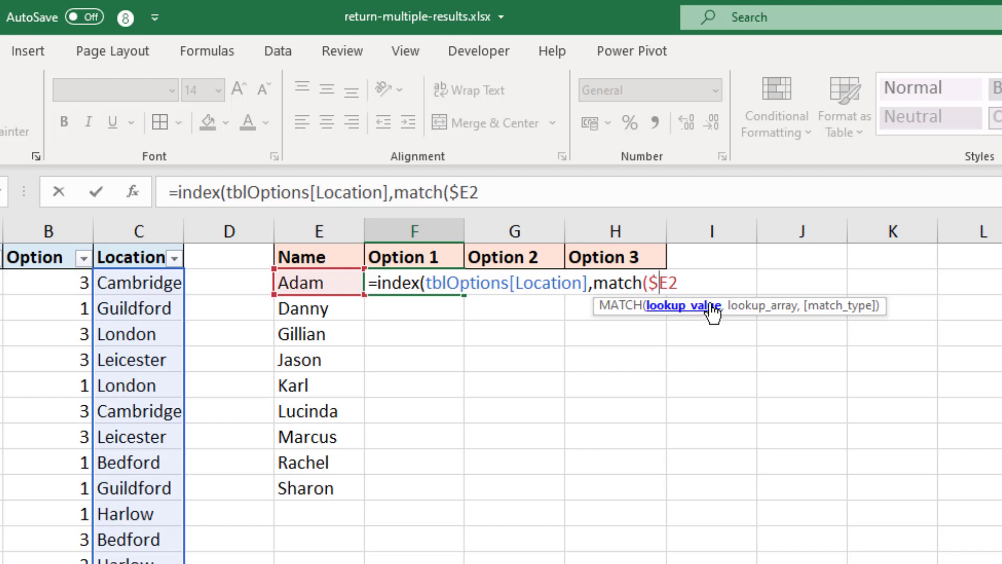
Step: Extend MATCH's lookup value with &RIGHT(F$1,1) to append the option number from the header, keeping row 1 absolute
{"action": "left_click", "coordinate": [710, 283]}
{"action": "type", "text": "&"}
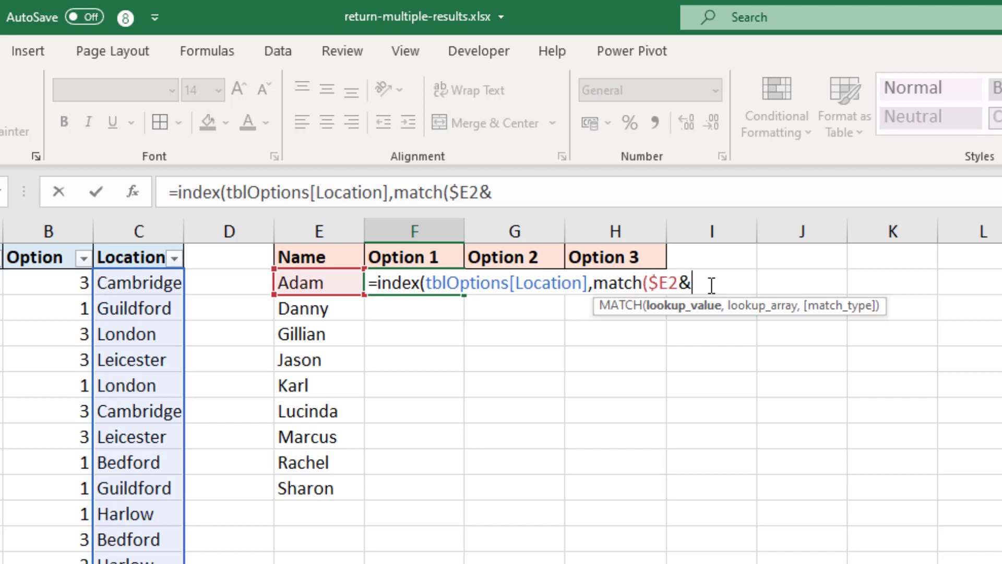
{"action": "type", "text": "ri"}
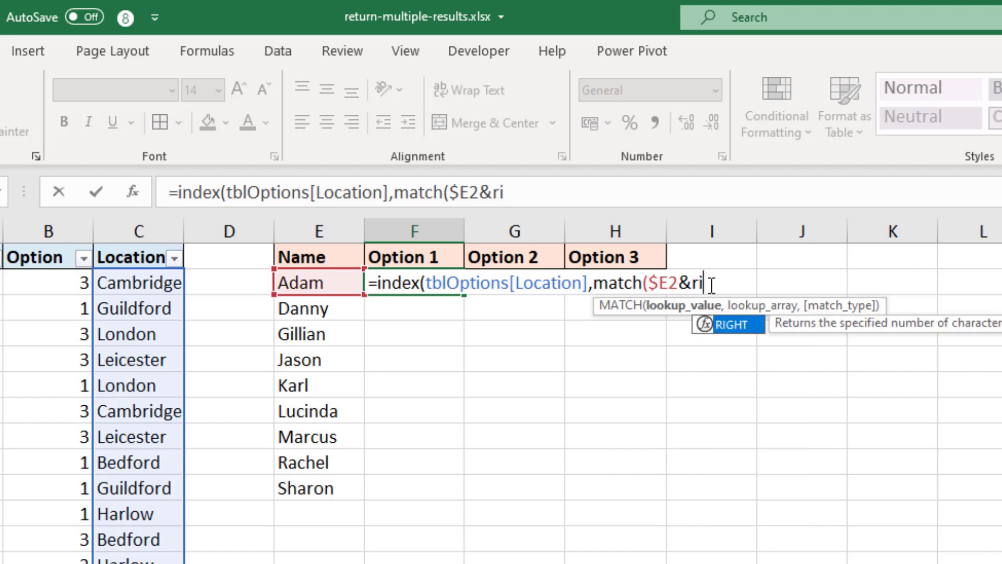
{"action": "type", "text": "ght("}
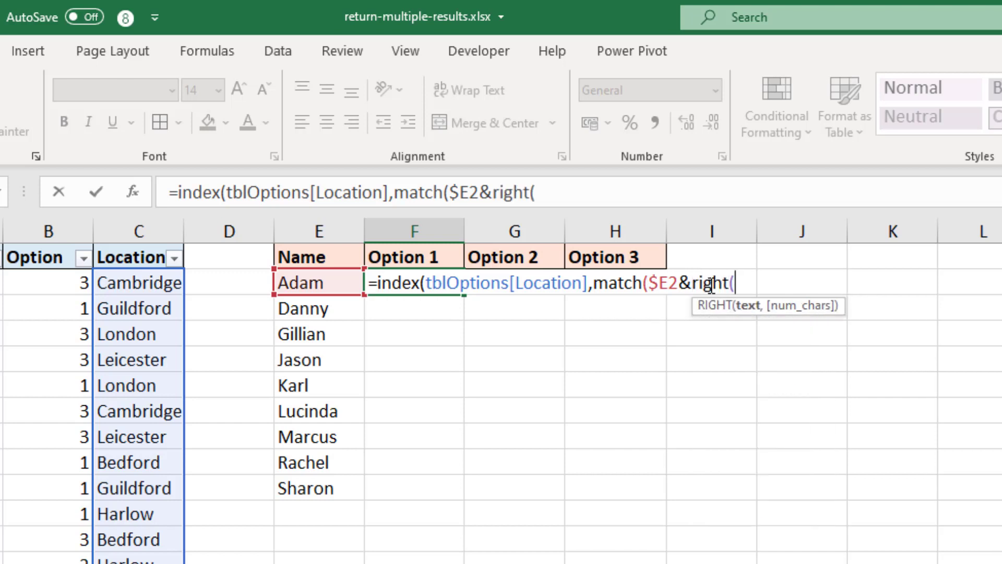
{"action": "left_click", "coordinate": [443, 257]}
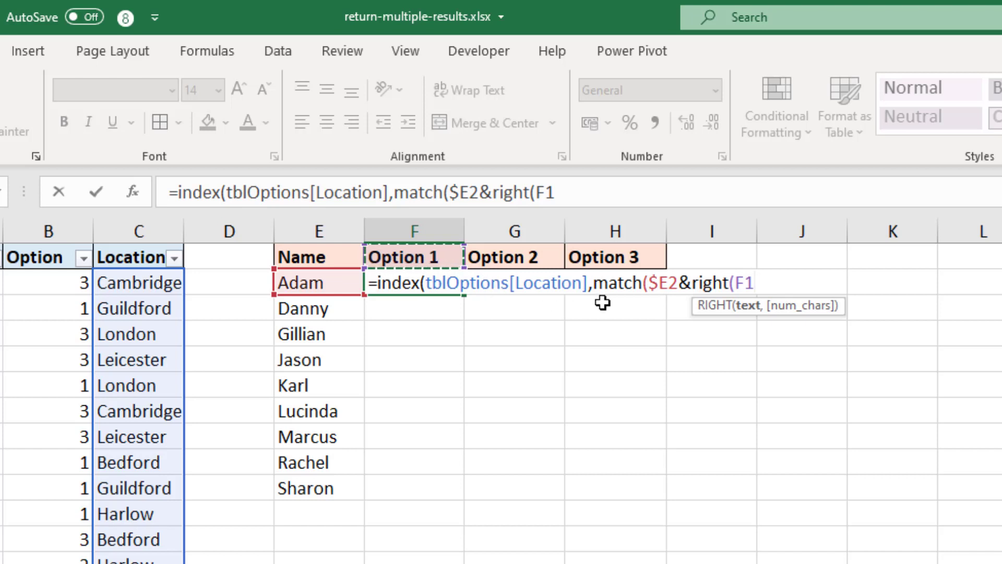
{"action": "left_click", "coordinate": [744, 285]}
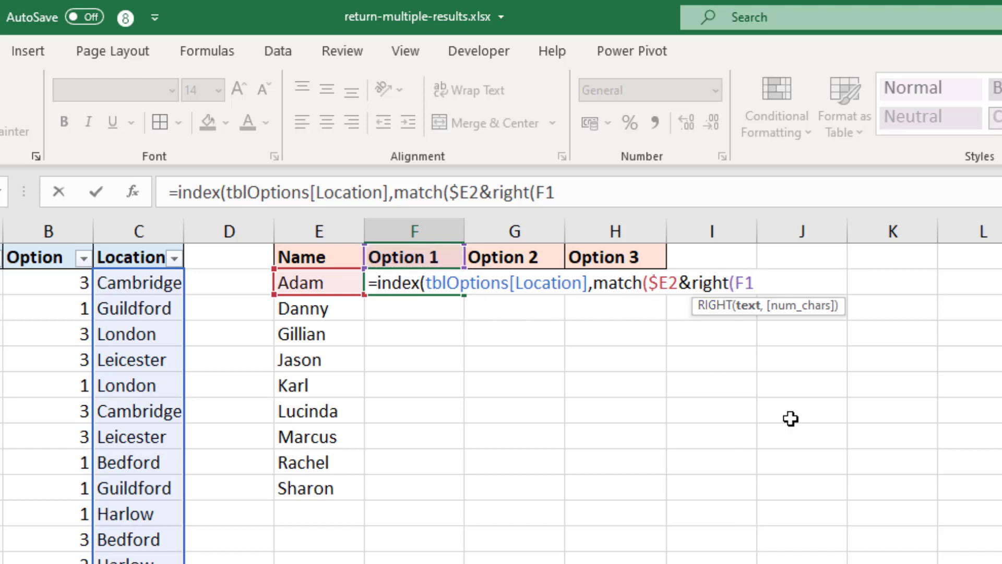
{"action": "type", "text": "$"}
{"action": "left_click", "coordinate": [783, 282]}
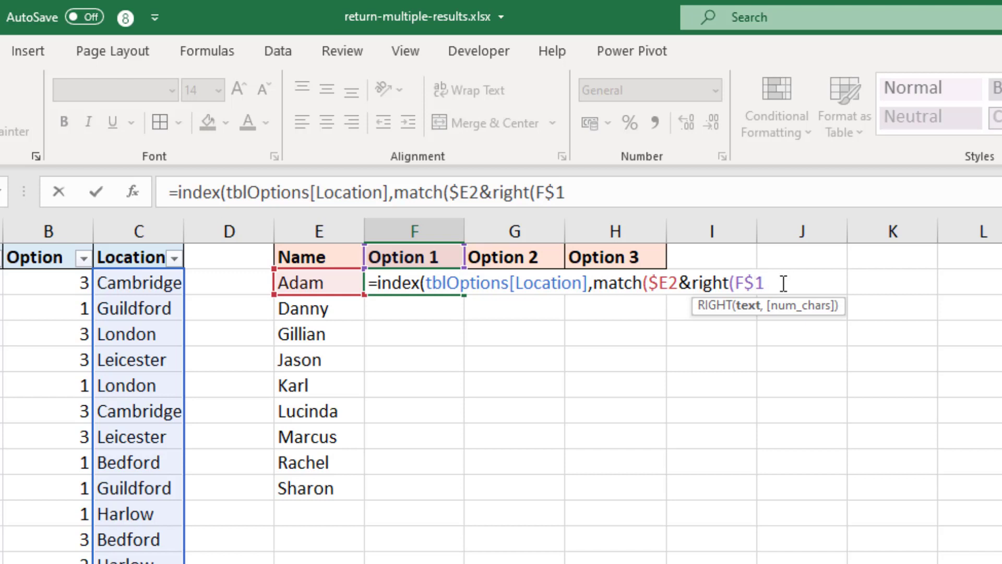
{"action": "type", "text": ",1"}
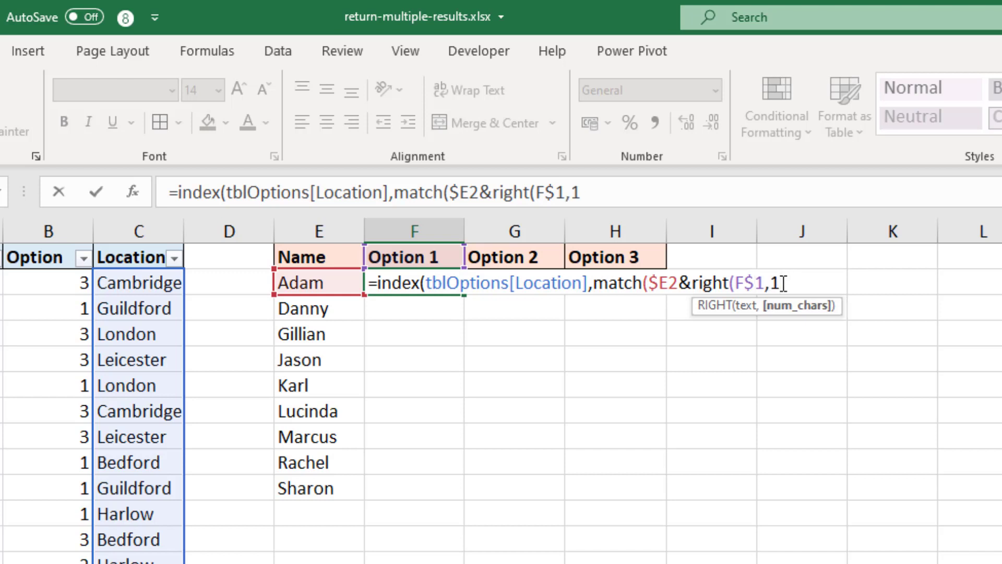
{"action": "type", "text": ")"}
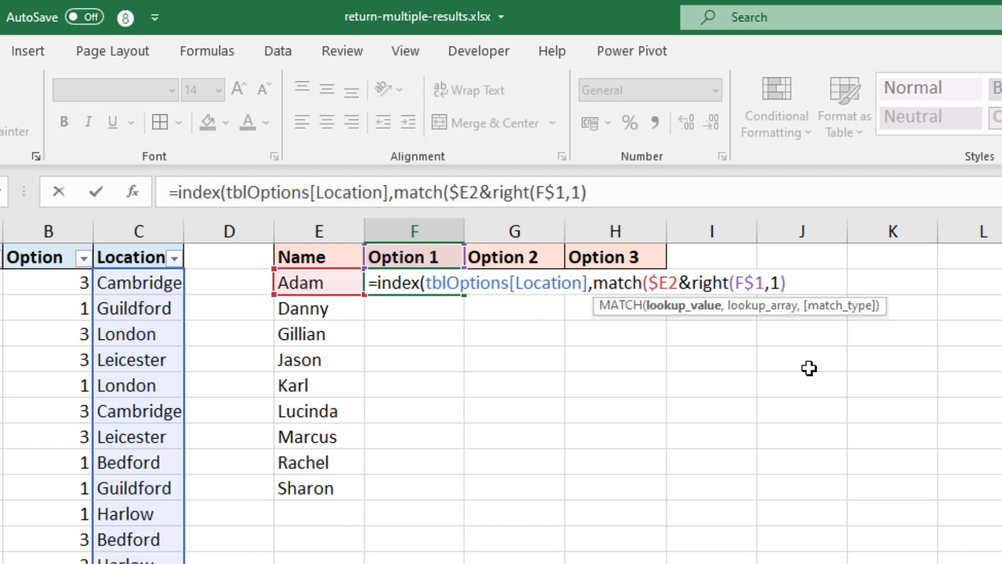
Step: Set MATCH's lookup array to the joined columns tblOptions[Name]&tblOptions[Option]
{"action": "type", "text": ","}
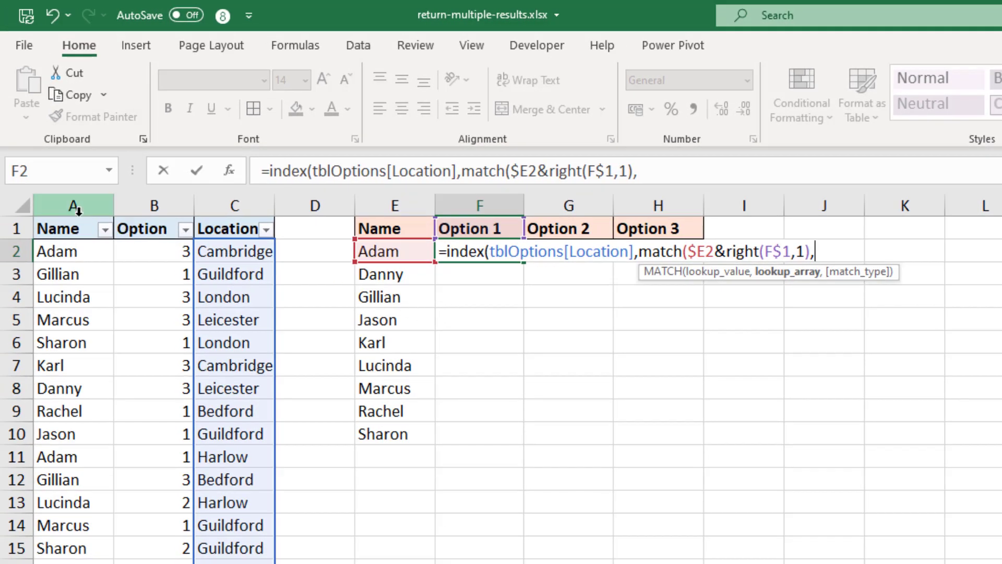
{"action": "left_click", "coordinate": [73, 217]}
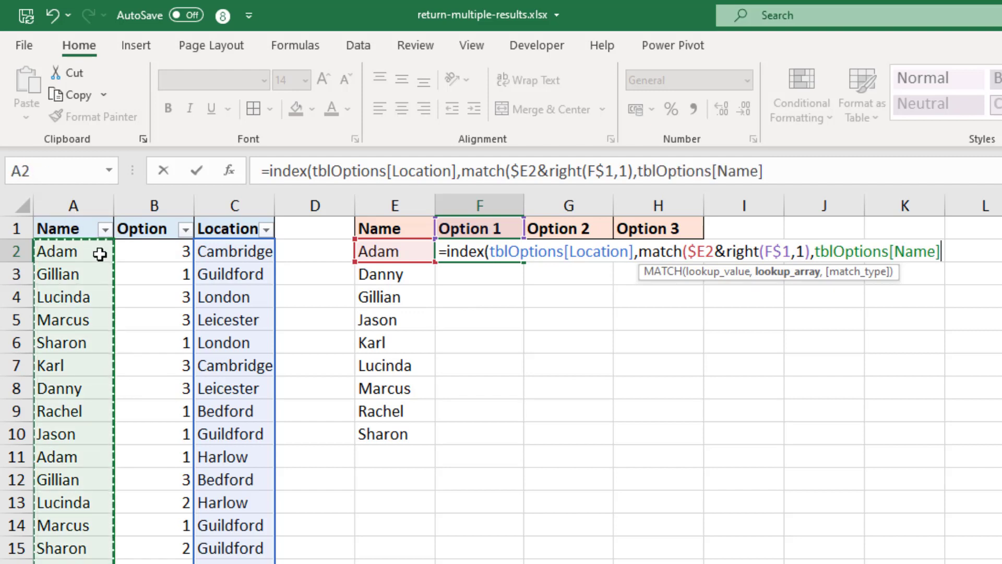
{"action": "type", "text": "&"}
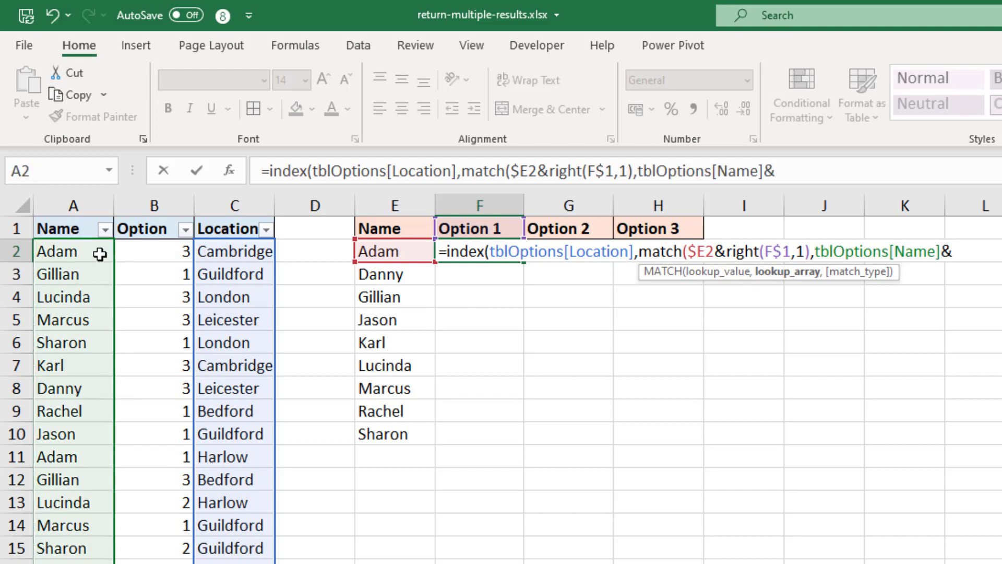
{"action": "left_click", "coordinate": [160, 219]}
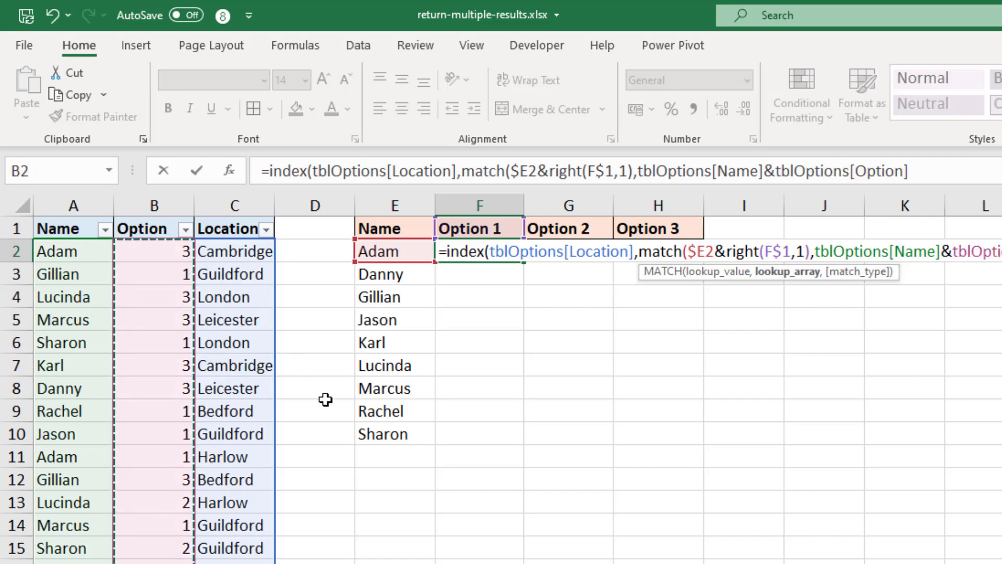
Step: Set MATCH's match type to 0 for an exact match and commit F2 as an array formula
{"action": "type", "text": ","}
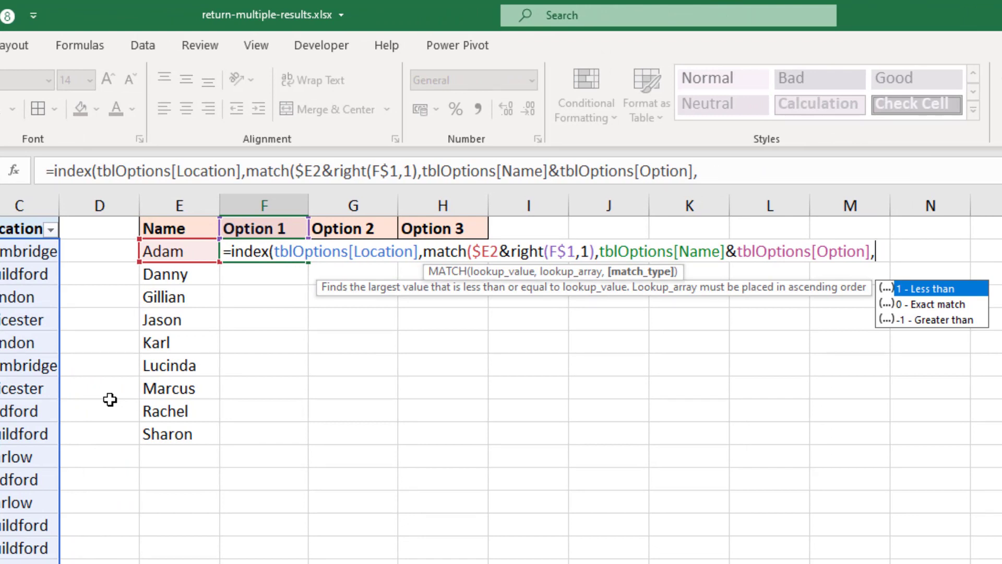
{"action": "type", "text": "0"}
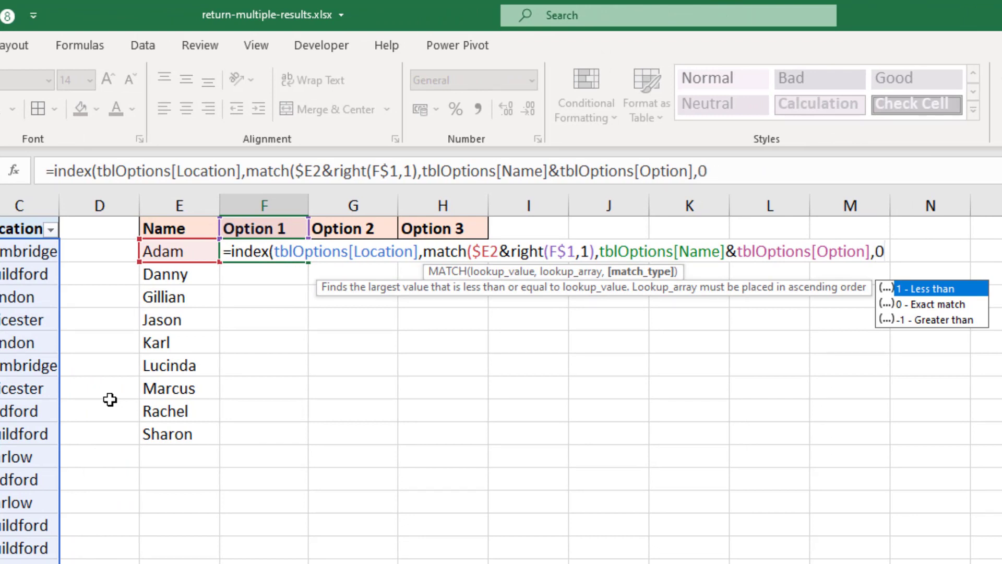
{"action": "type", "text": "))"}
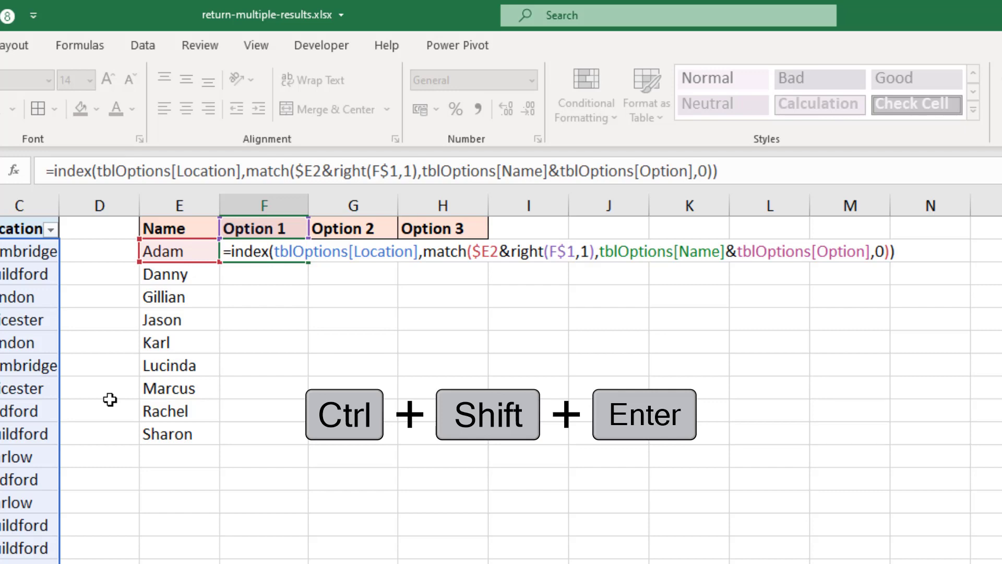
{"action": "key", "text": "ctrl+shift+Return"}
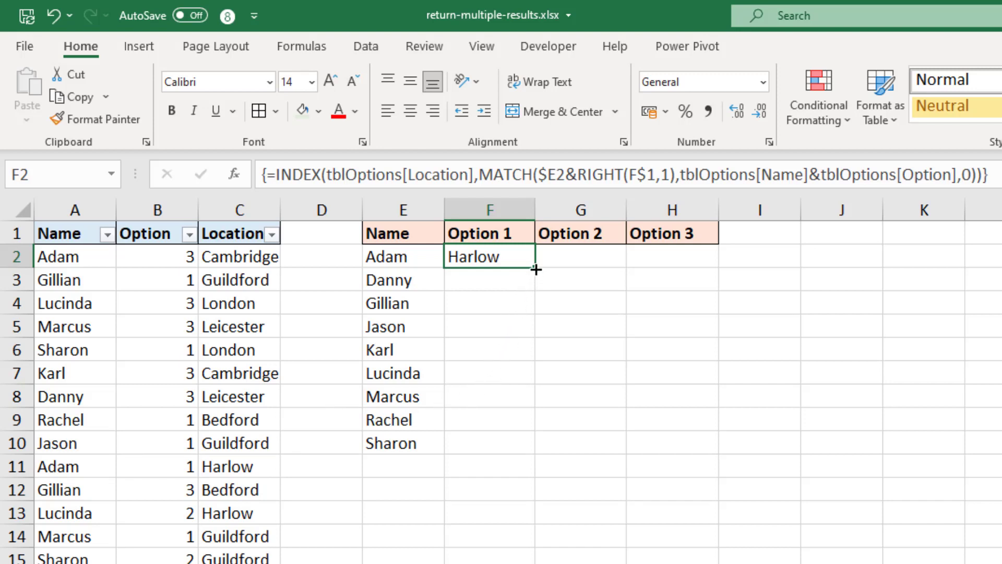
Step: Try filling the F2 formula across to H2 and clear the copied formulas from G2:H2
{"action": "left_click_drag", "start_coordinate": [536, 268], "coordinate": [680, 268]}
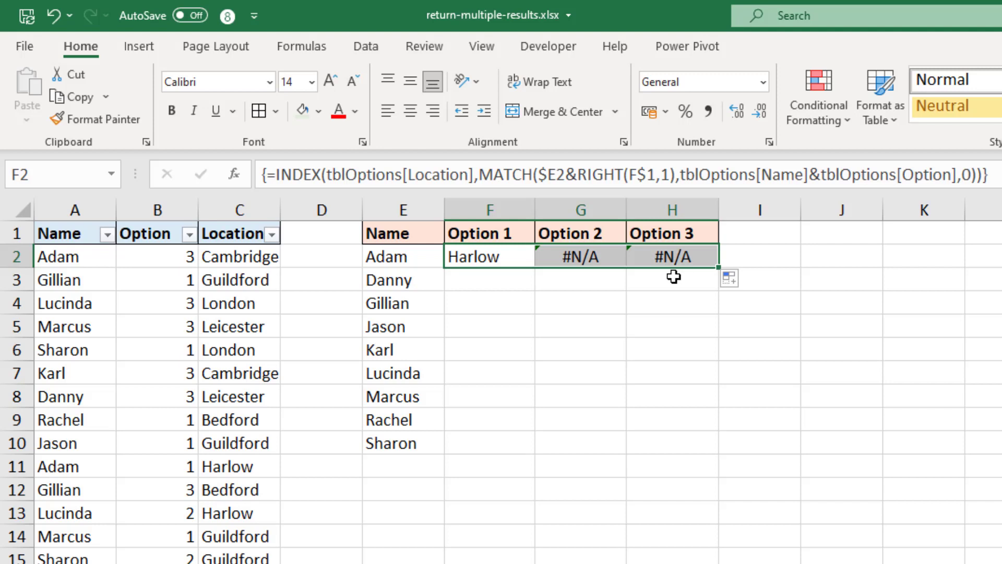
{"action": "left_click", "coordinate": [611, 257]}
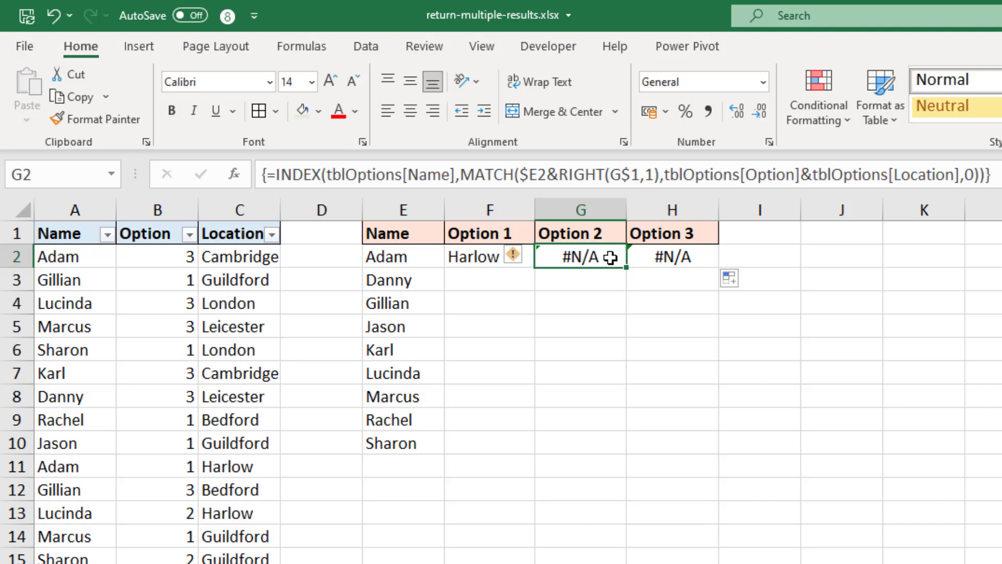
{"action": "left_click_drag", "start_coordinate": [610, 257], "coordinate": [651, 257]}
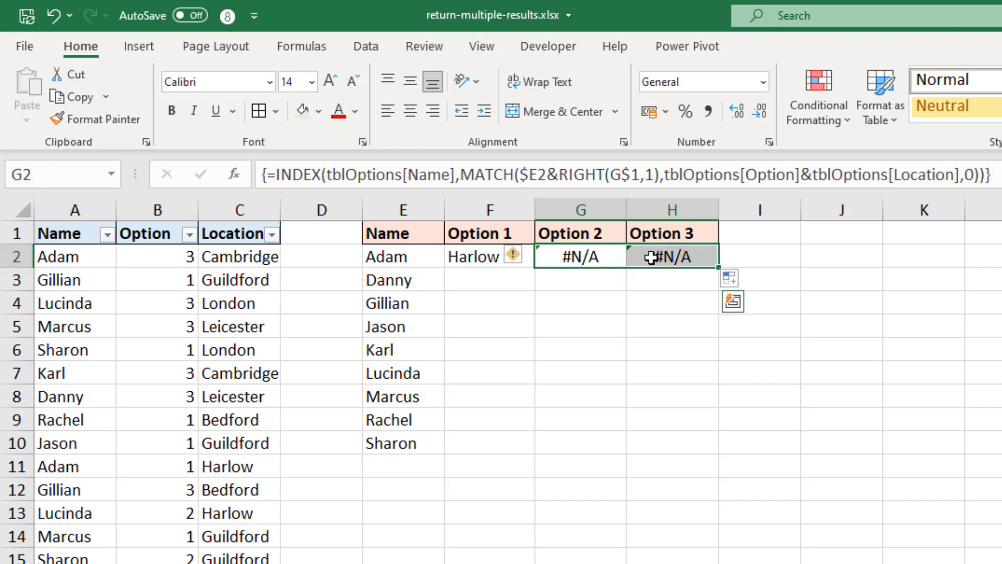
{"action": "key", "text": "Delete"}
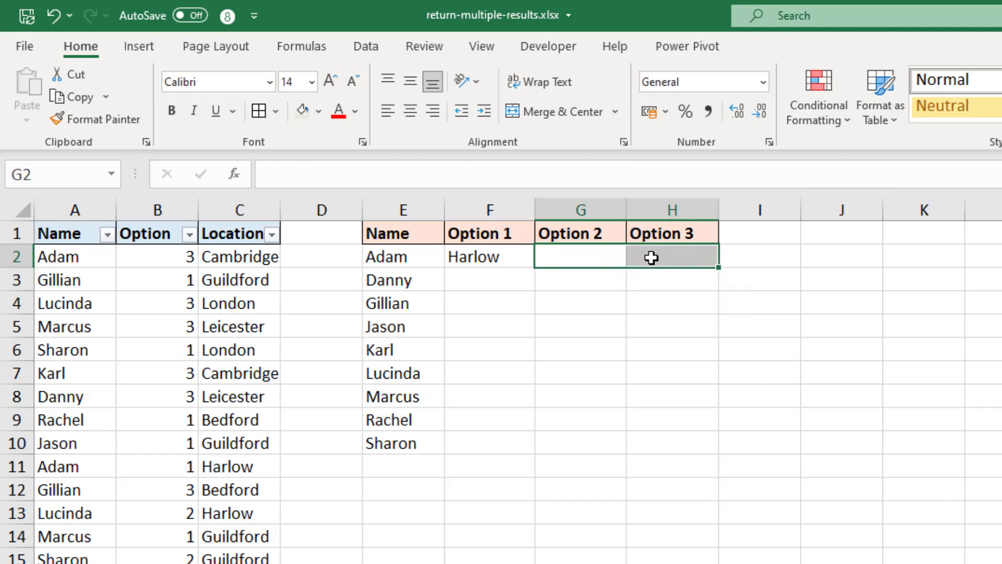
Step: Copy the F2 array formula rightward into G2 and H2, filling one cell at a time
{"action": "left_click", "coordinate": [610, 257]}
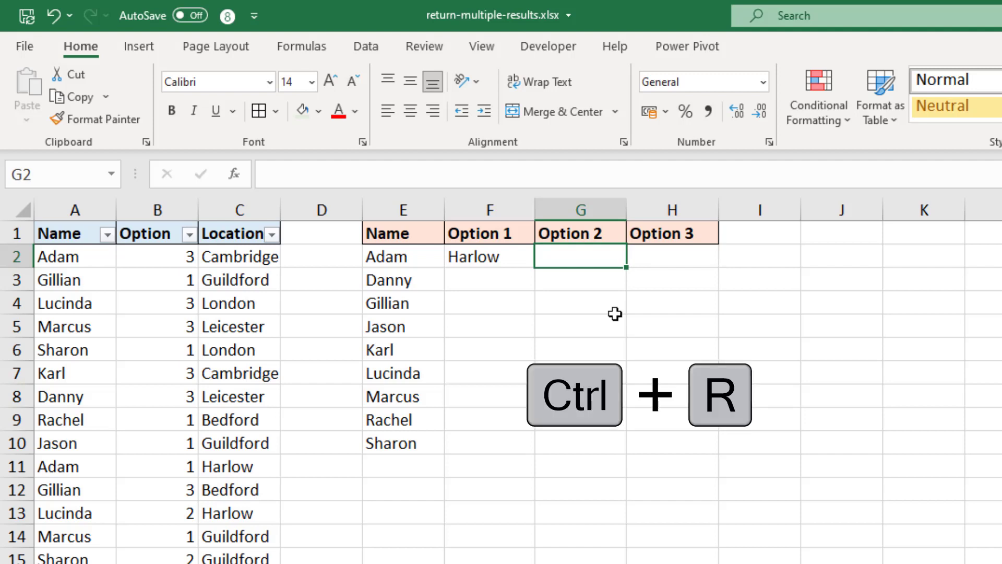
{"action": "key", "text": "ctrl+r"}
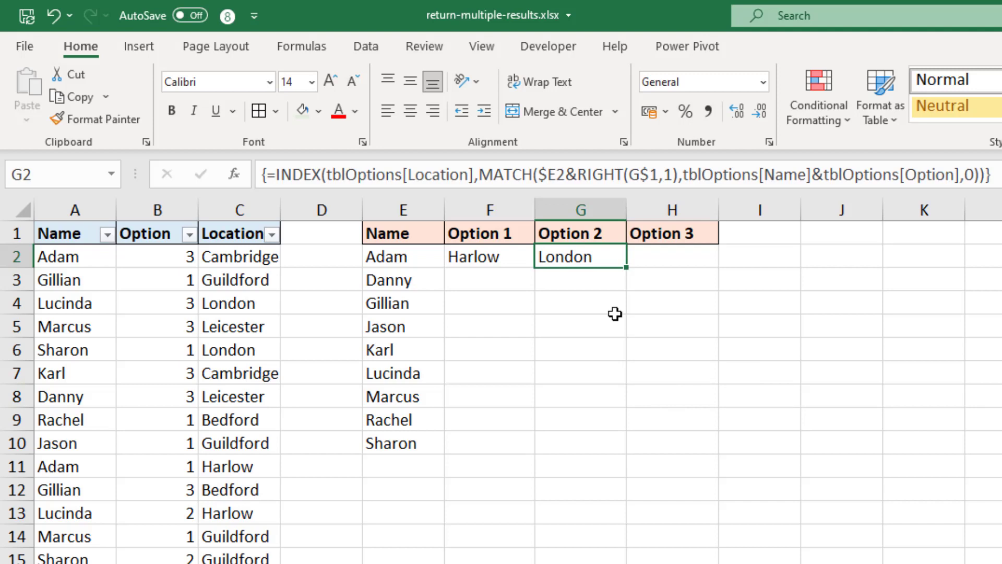
{"action": "left_click", "coordinate": [666, 260]}
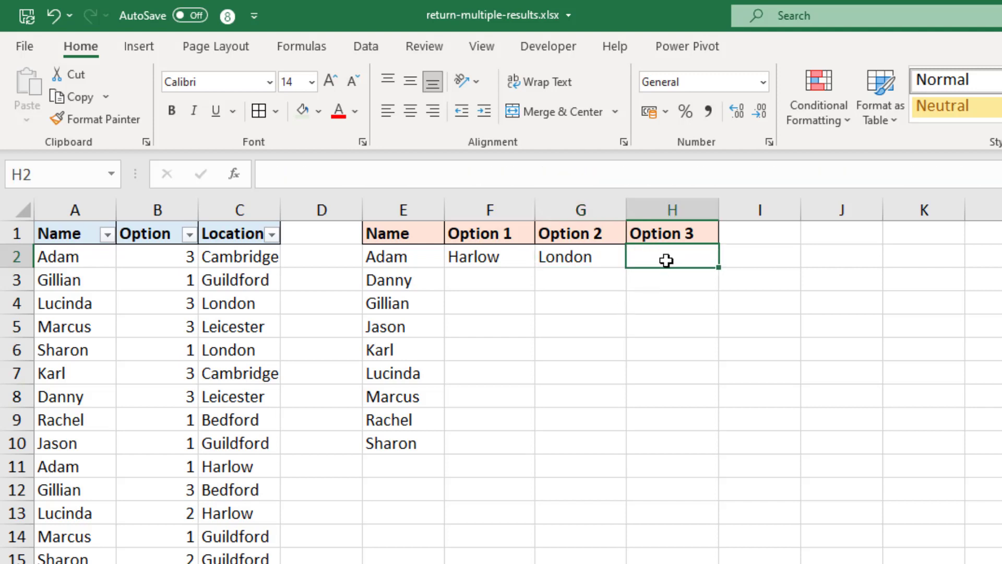
{"action": "key", "text": "ctrl+r"}
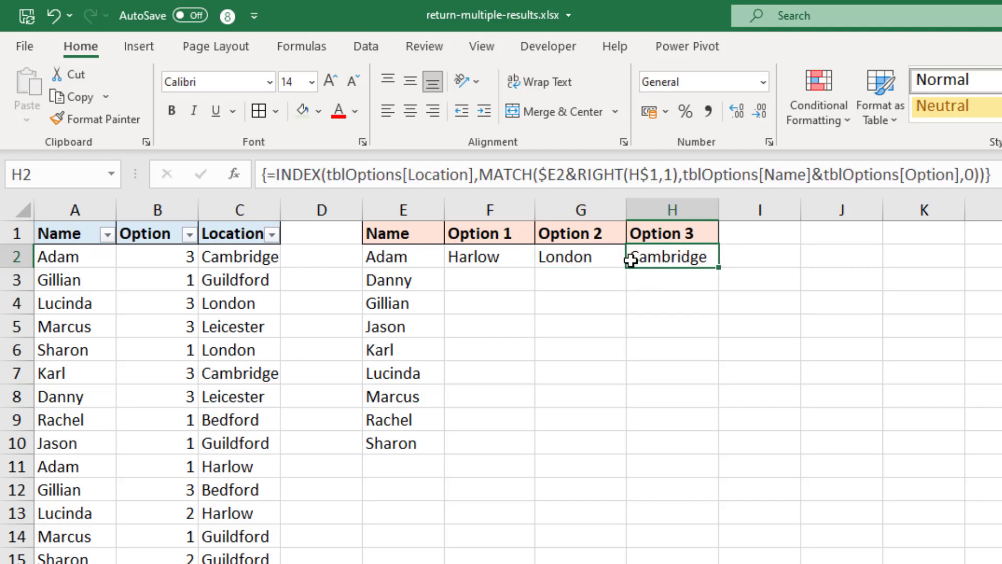
Step: Fill the array formulas in F2:H2 down through row 10 for all the listed names
{"action": "left_click_drag", "start_coordinate": [512, 262], "coordinate": [660, 258]}
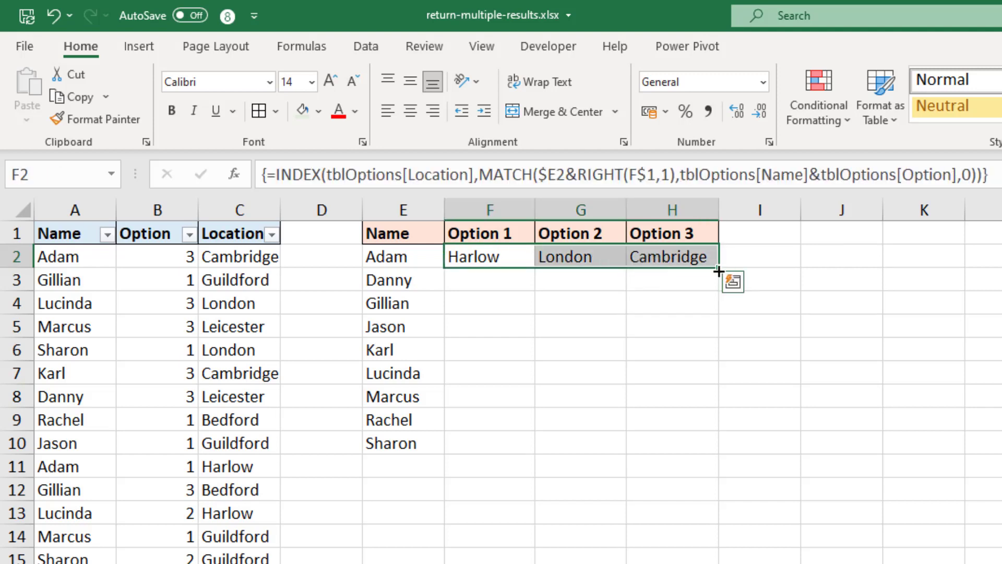
{"action": "left_click_drag", "start_coordinate": [721, 267], "coordinate": [713, 452]}
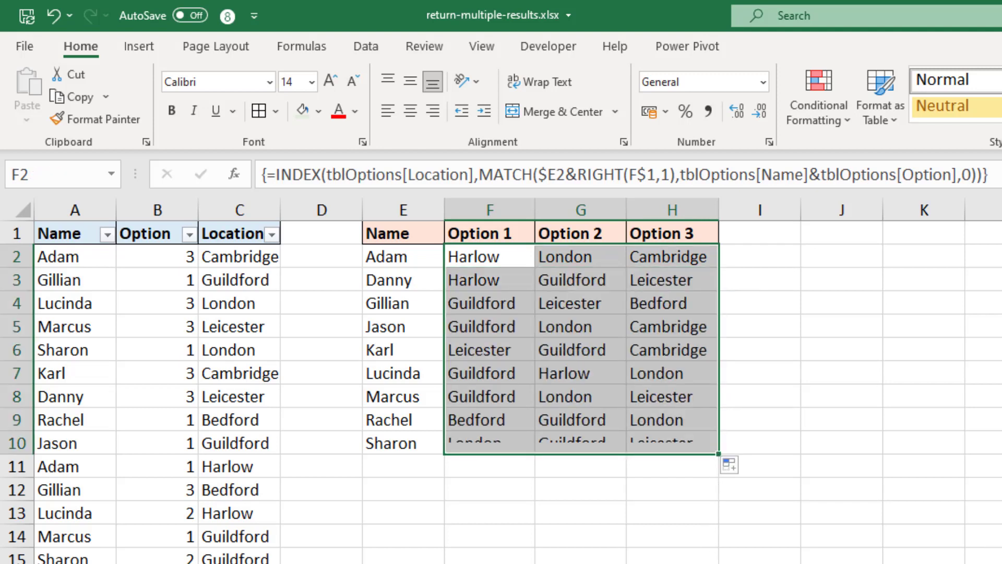
{"action": "left_click", "coordinate": [760, 563]}
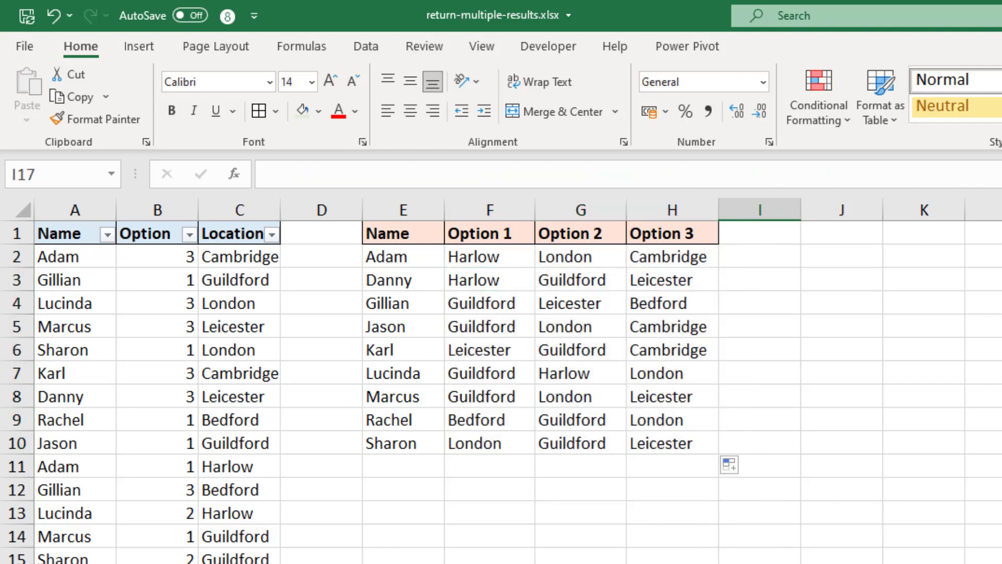